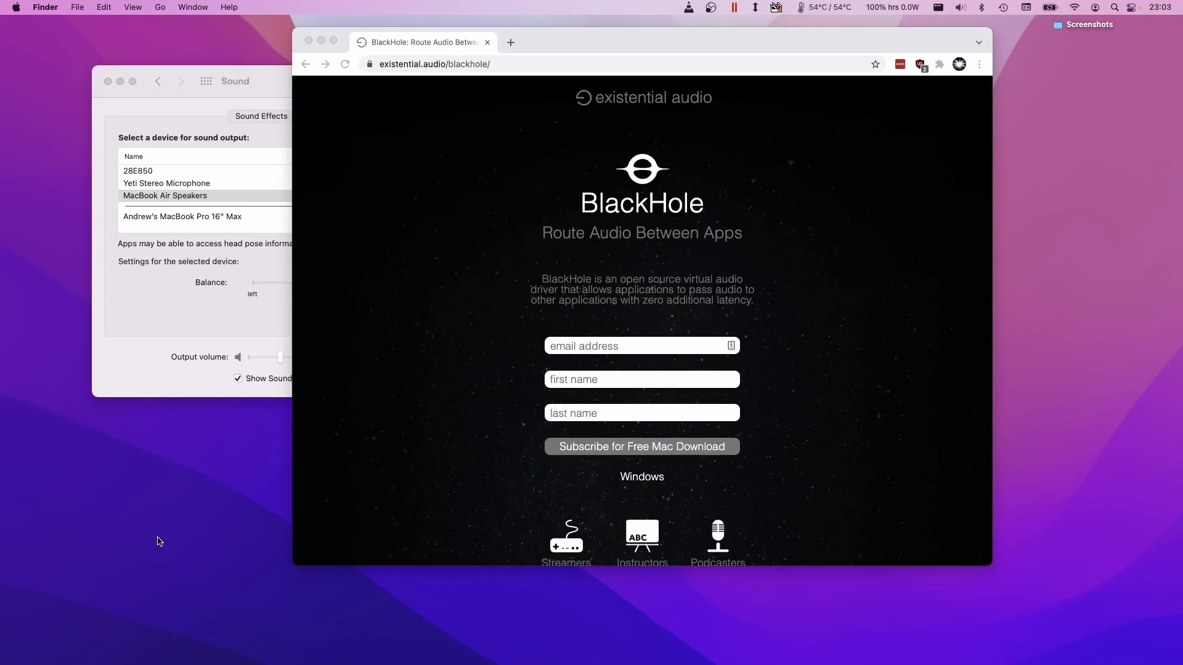
# - Launch the Screenshot utility from Applications > Utilities in a new Finder window
pyautogui.moveTo(700, 646)
pyautogui.moveTo(871, 657)
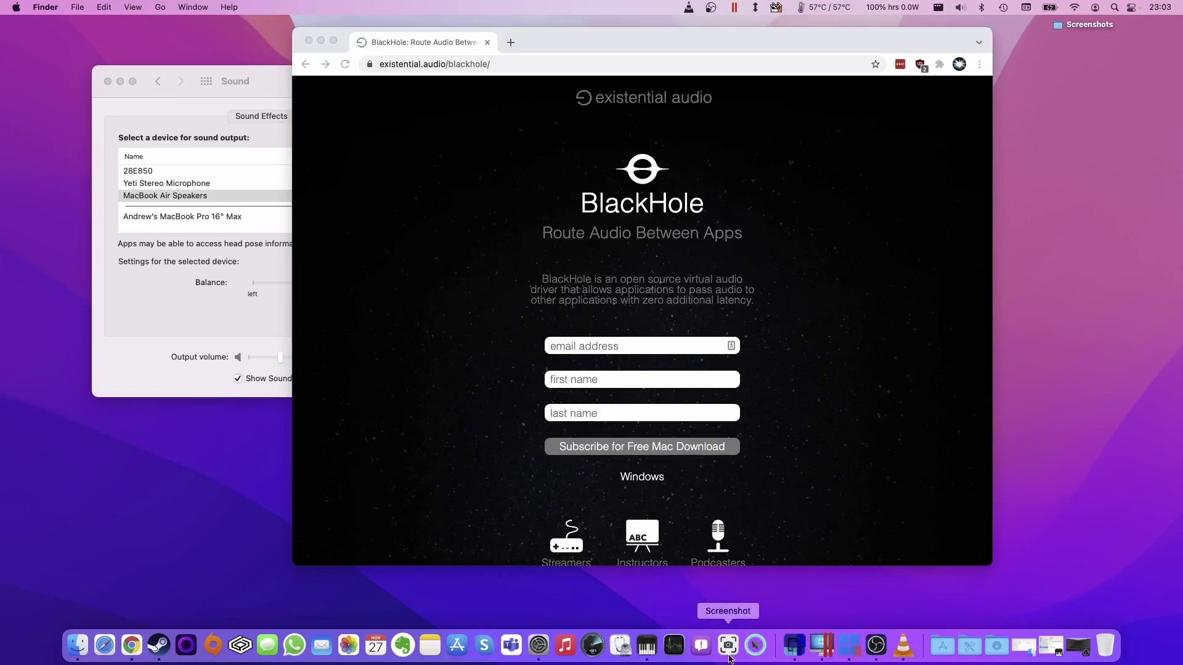
pyautogui.click(77, 645)
pyautogui.click(363, 358)
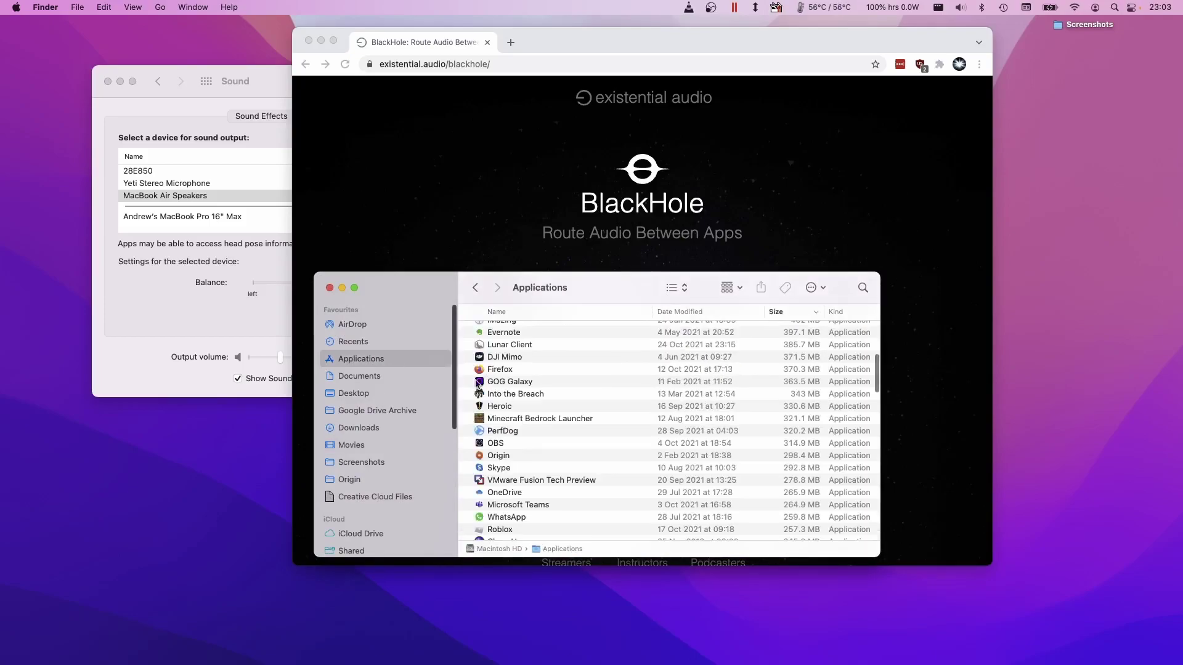
pyautogui.scroll(-20, 539, 406)
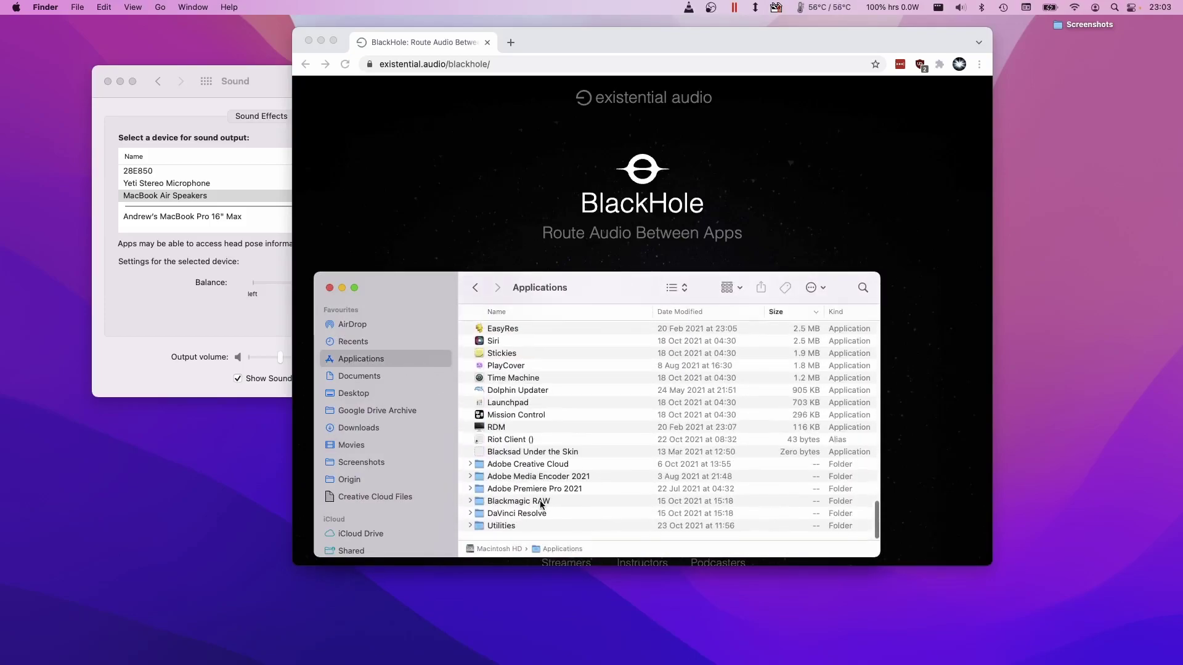
pyautogui.doubleClick(510, 531)
pyautogui.scroll(-5, 513, 481)
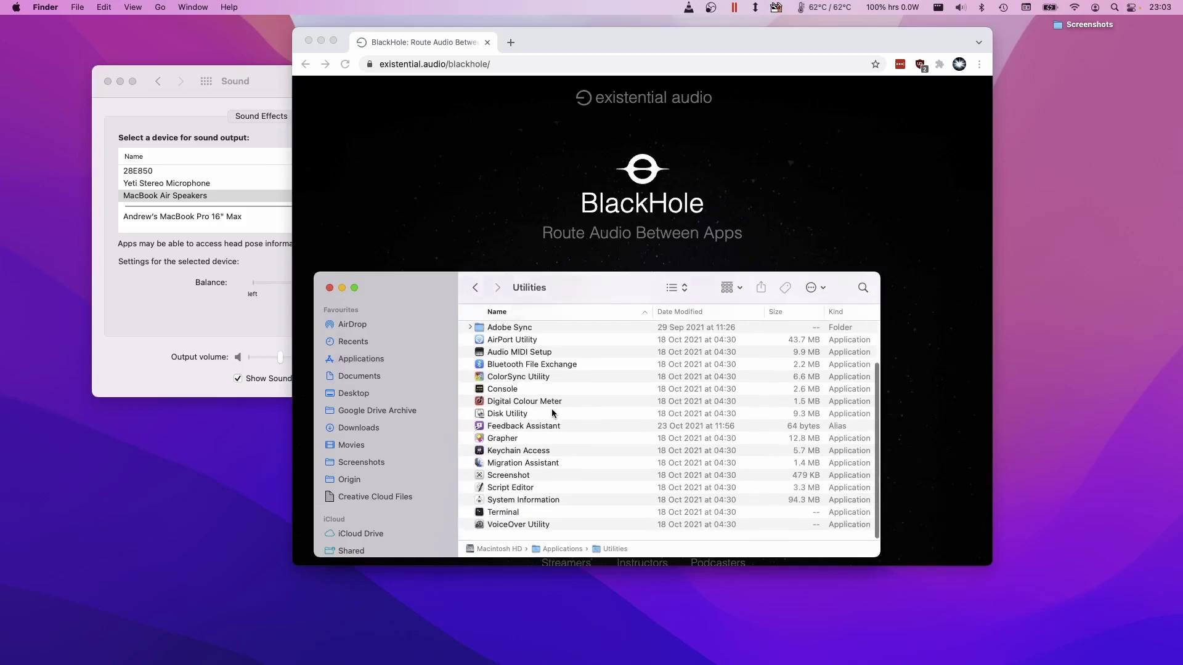
pyautogui.doubleClick(513, 480)
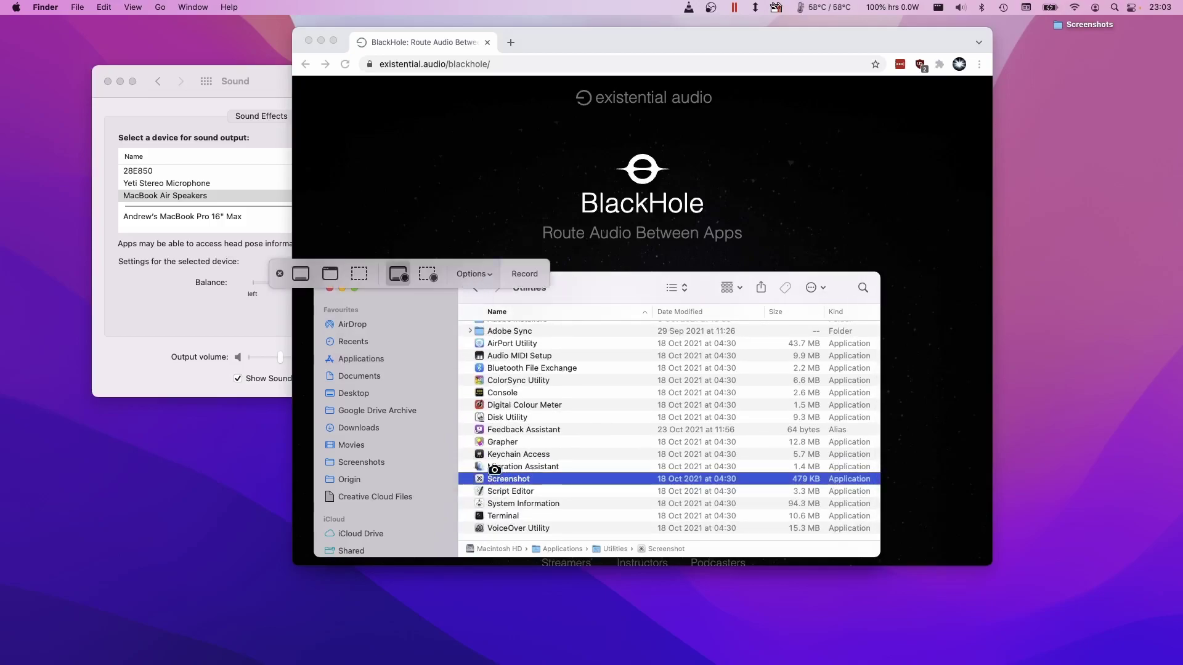
# - Check the available microphones in Screenshot's recording options, then dismiss the recording toolbar
pyautogui.click(470, 274)
pyautogui.click(470, 274)
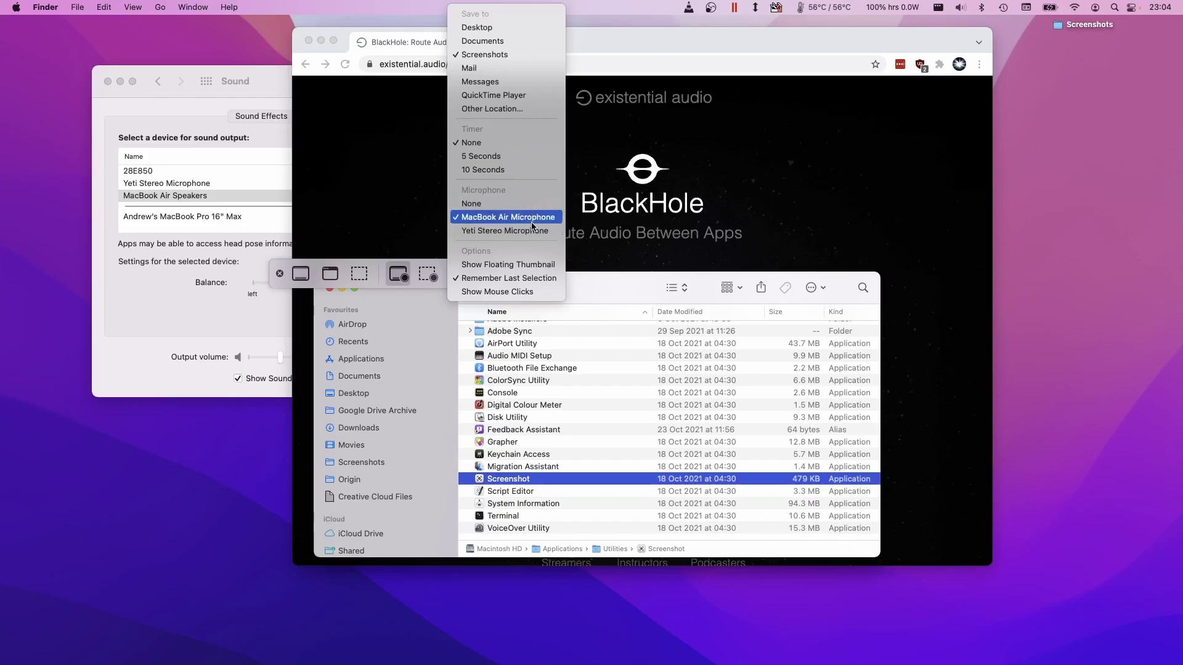
pyautogui.click(436, 271)
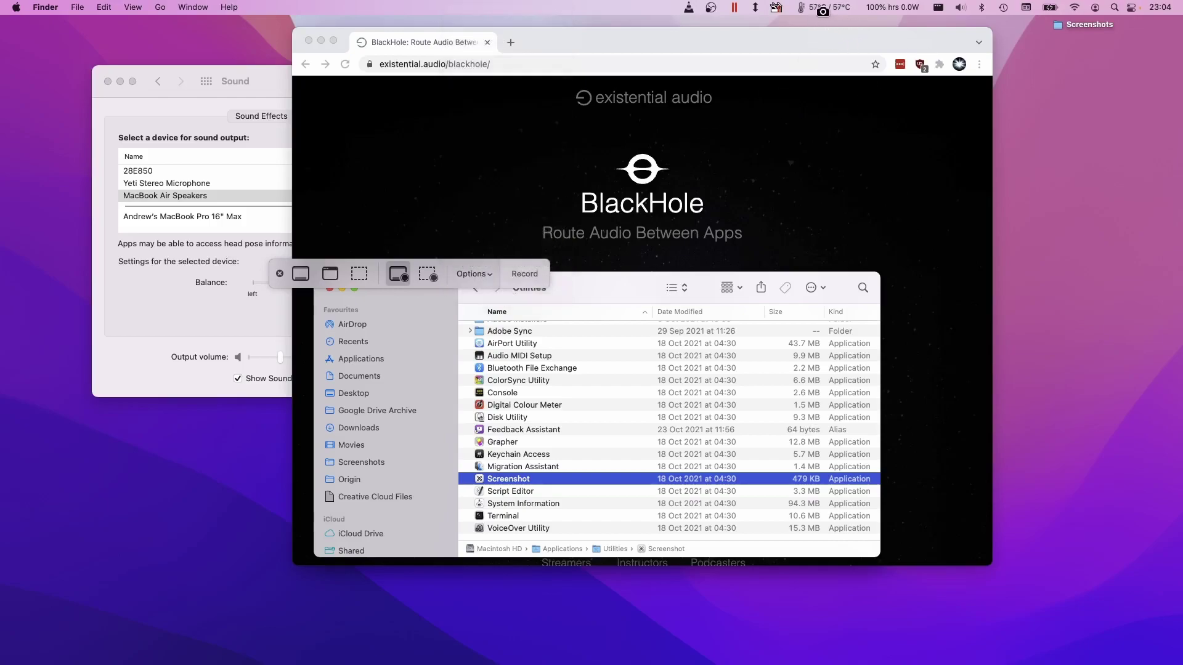
pyautogui.click(530, 280)
# - Fill in the email on the BlackHole signup page and download the BlackHole 2ch v0.2.10 installer
pyautogui.click(475, 238)
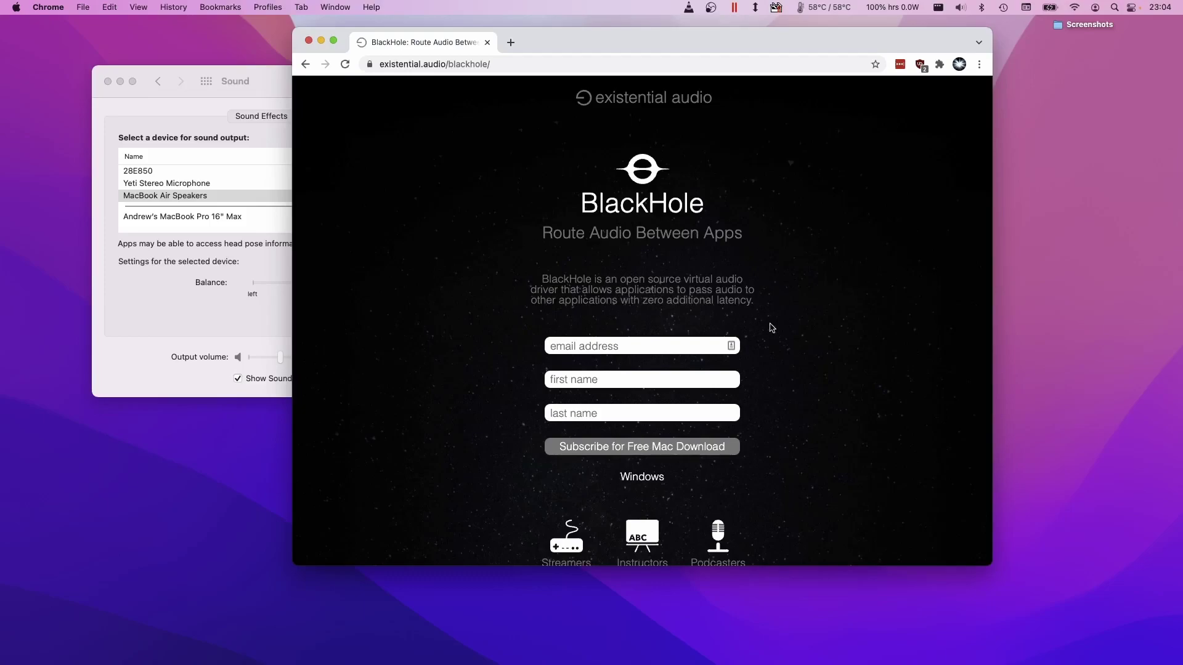
pyautogui.click(524, 64)
pyautogui.click(525, 64)
pyautogui.press('cmd+a')
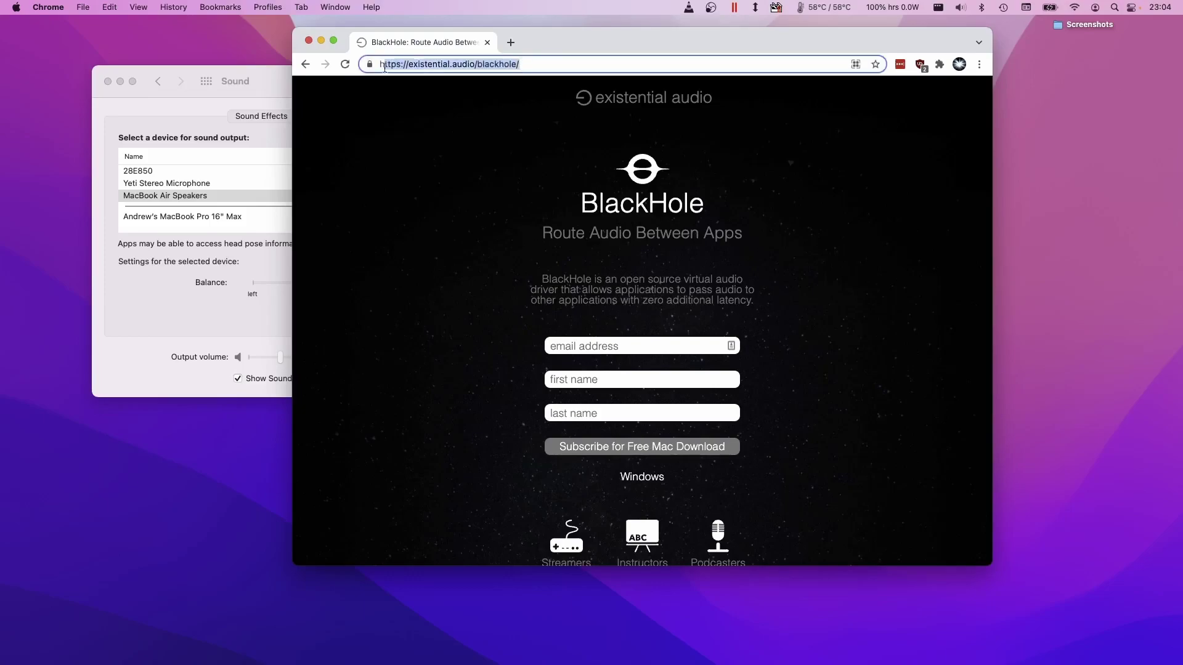
pyautogui.click(414, 65)
pyautogui.click(599, 345)
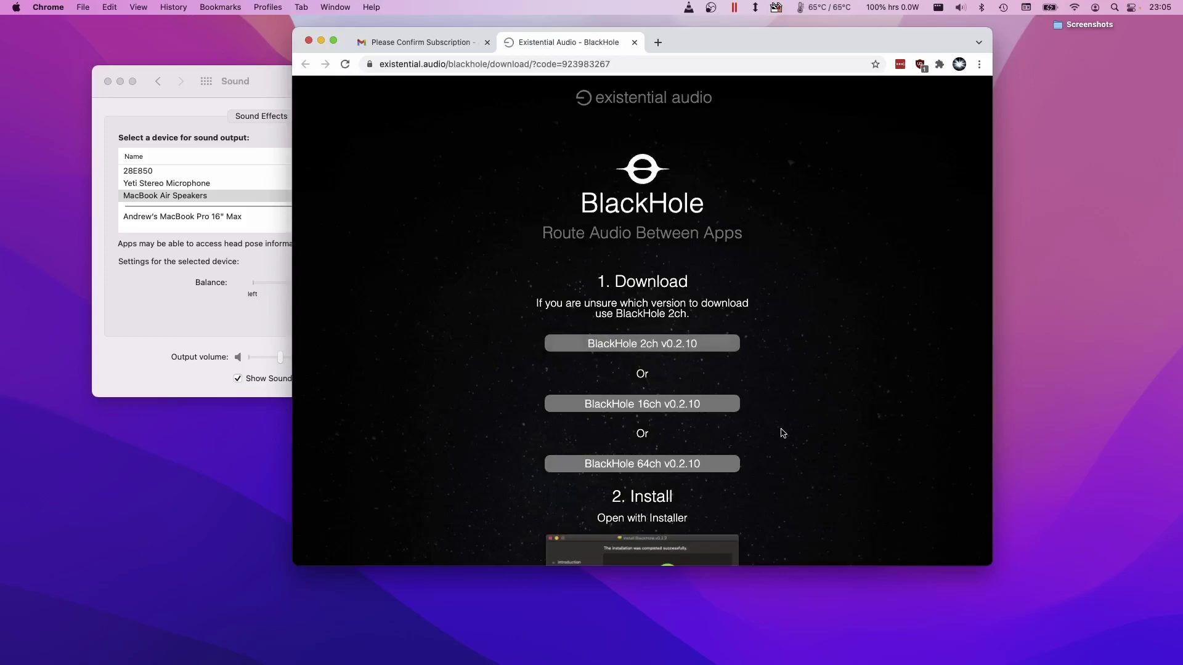
pyautogui.scroll(-2, 779, 425)
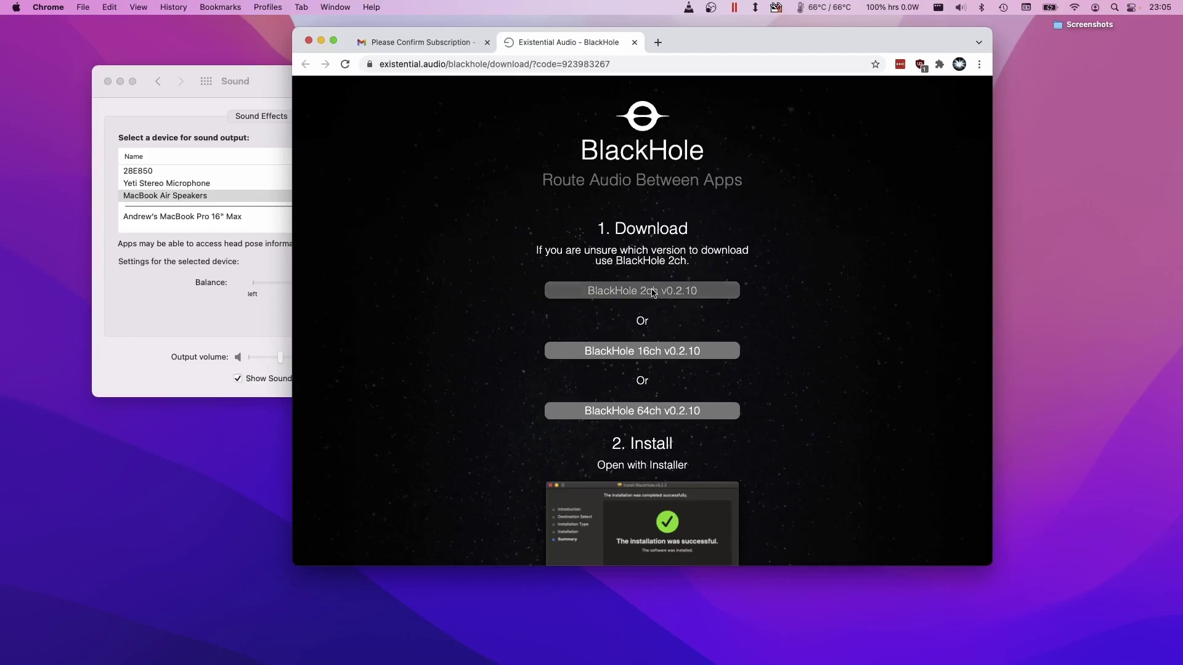
pyautogui.click(654, 294)
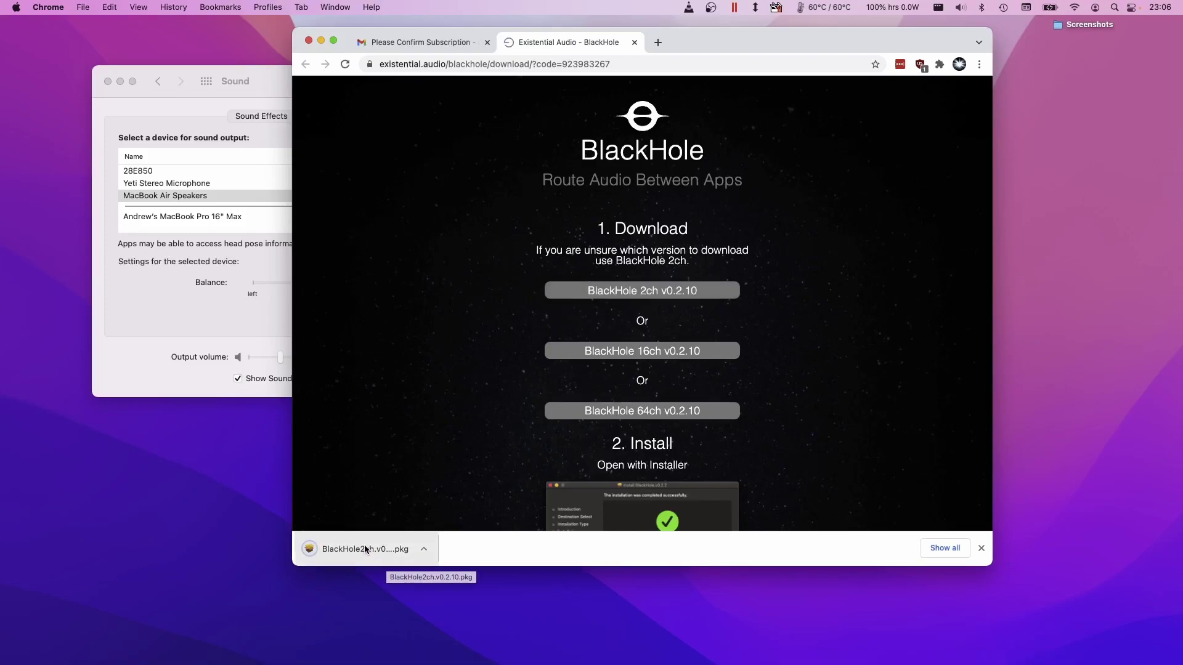
# - Run the BlackHole2ch.v0.2.10.pkg installer, accept the licence, authorise with the admin password, and close it
pyautogui.click(364, 545)
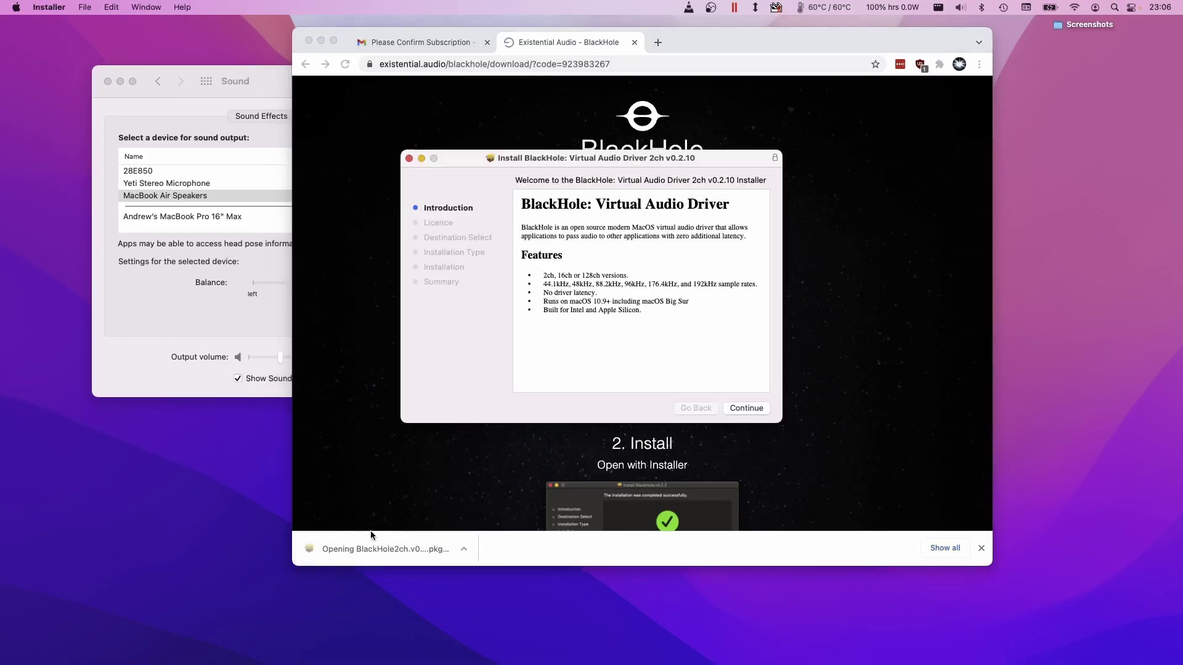
pyautogui.click(752, 409)
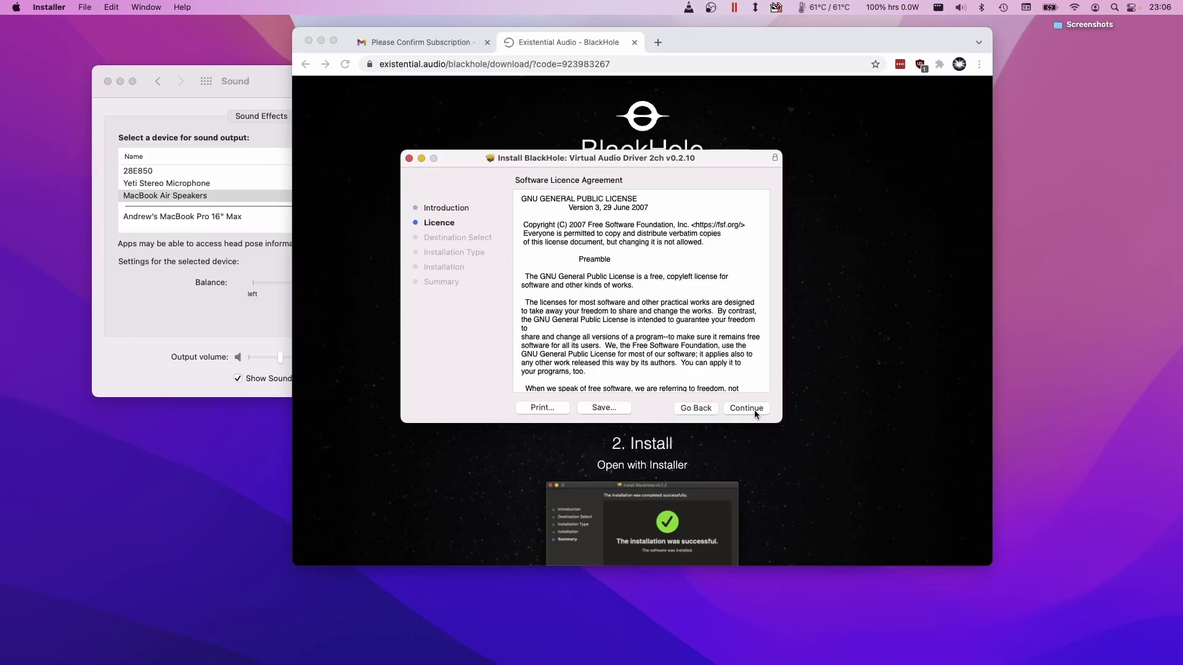
pyautogui.click(754, 411)
pyautogui.click(713, 323)
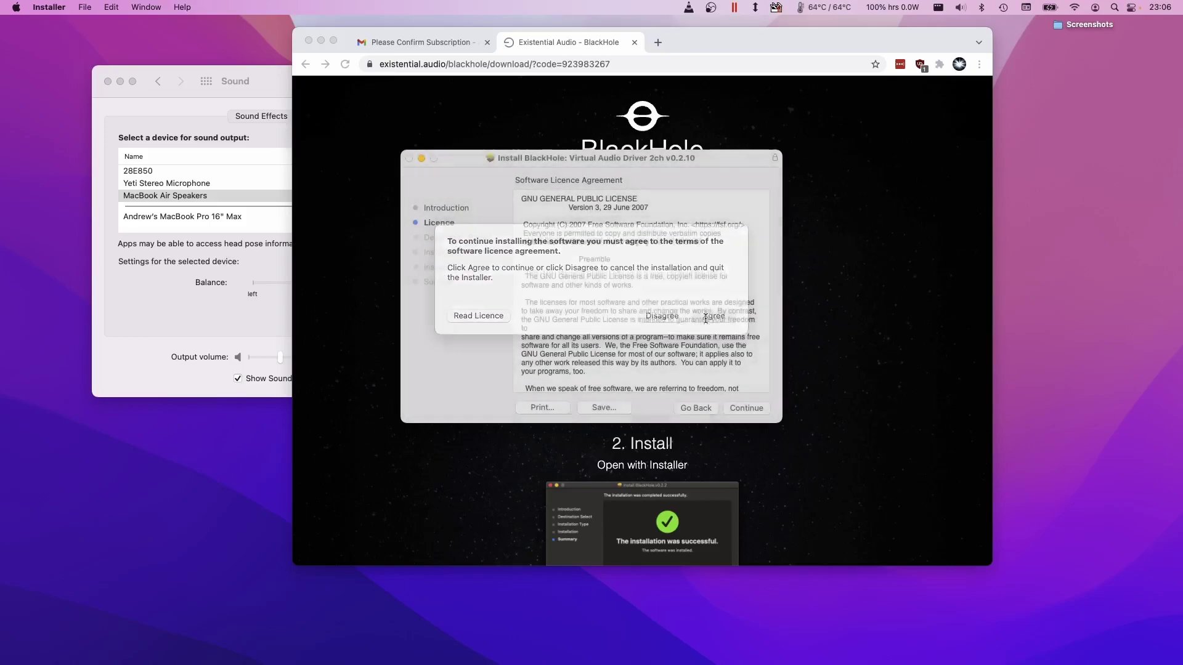
pyautogui.click(748, 408)
pyautogui.click(749, 408)
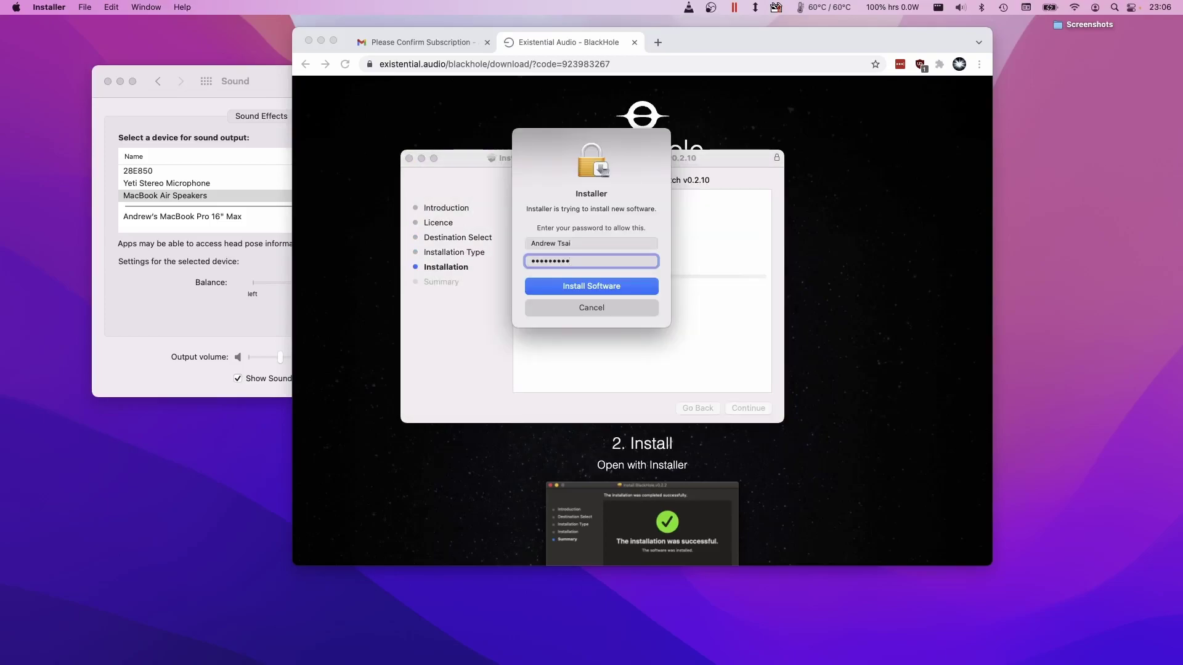
pyautogui.press('Return')
pyautogui.click(764, 409)
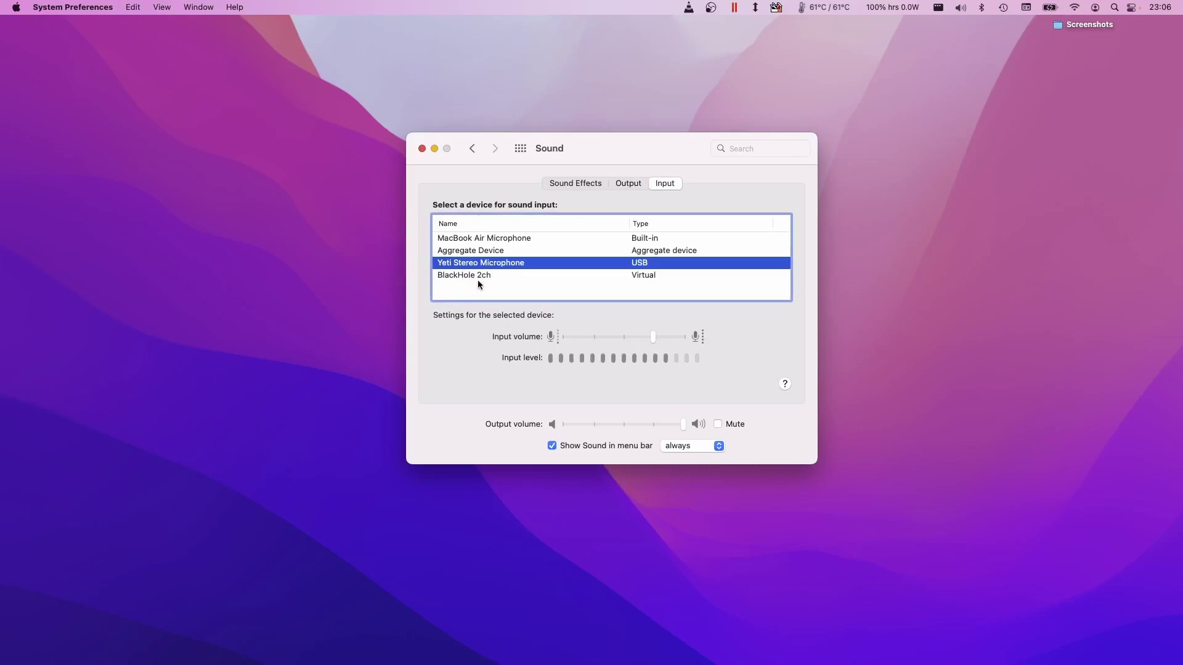
# - Open the Sound pane from System Preferences to view the output devices
pyautogui.click(637, 185)
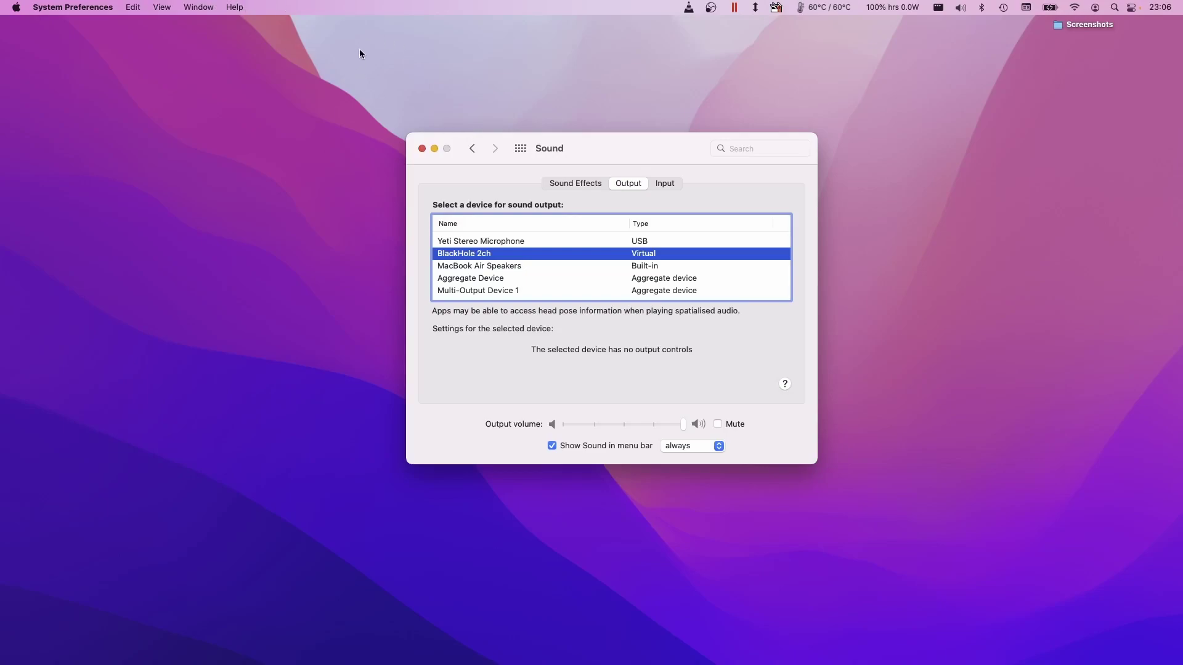
pyautogui.click(961, 7)
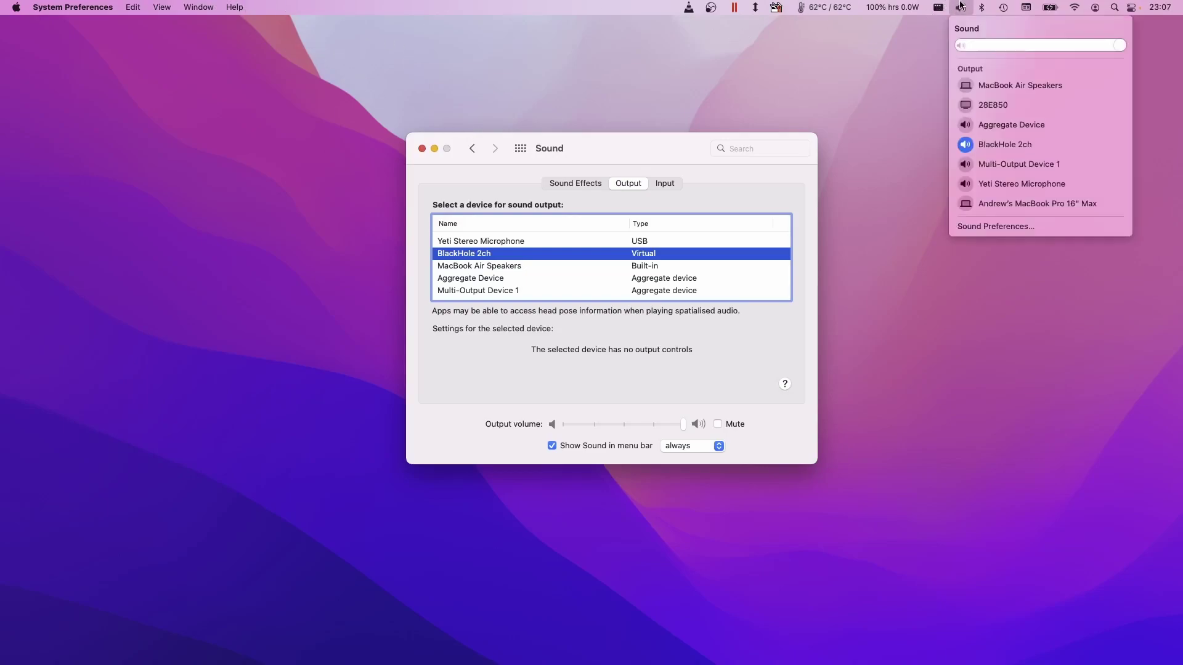
pyautogui.click(450, 39)
pyautogui.click(16, 7)
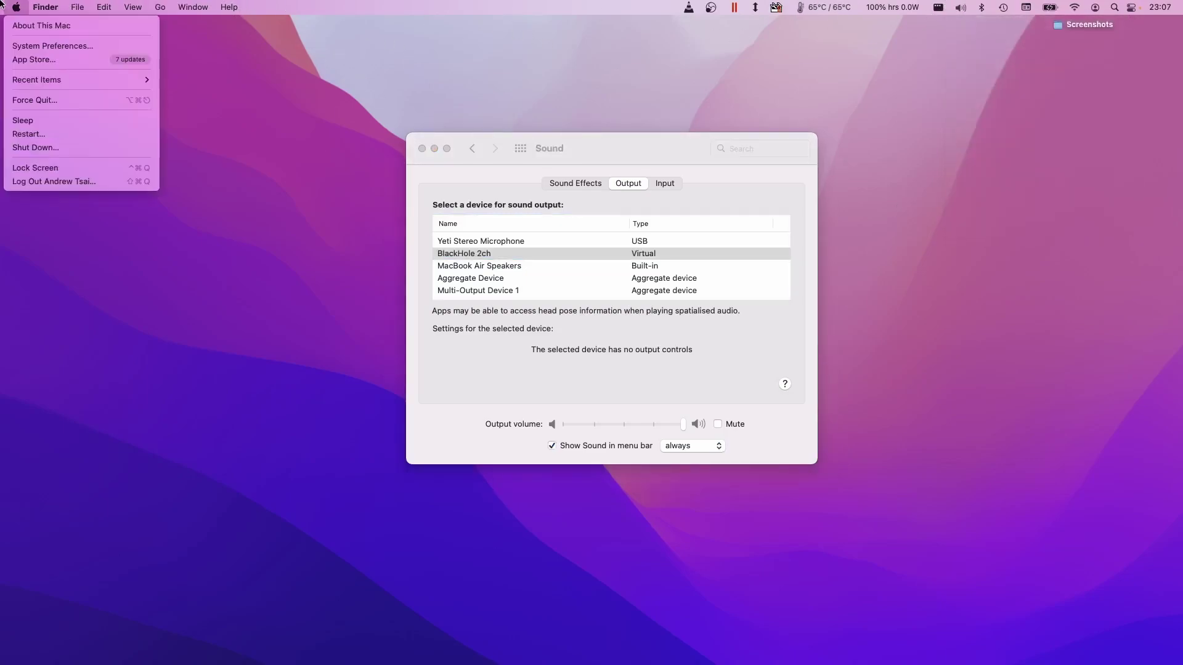
pyautogui.click(24, 48)
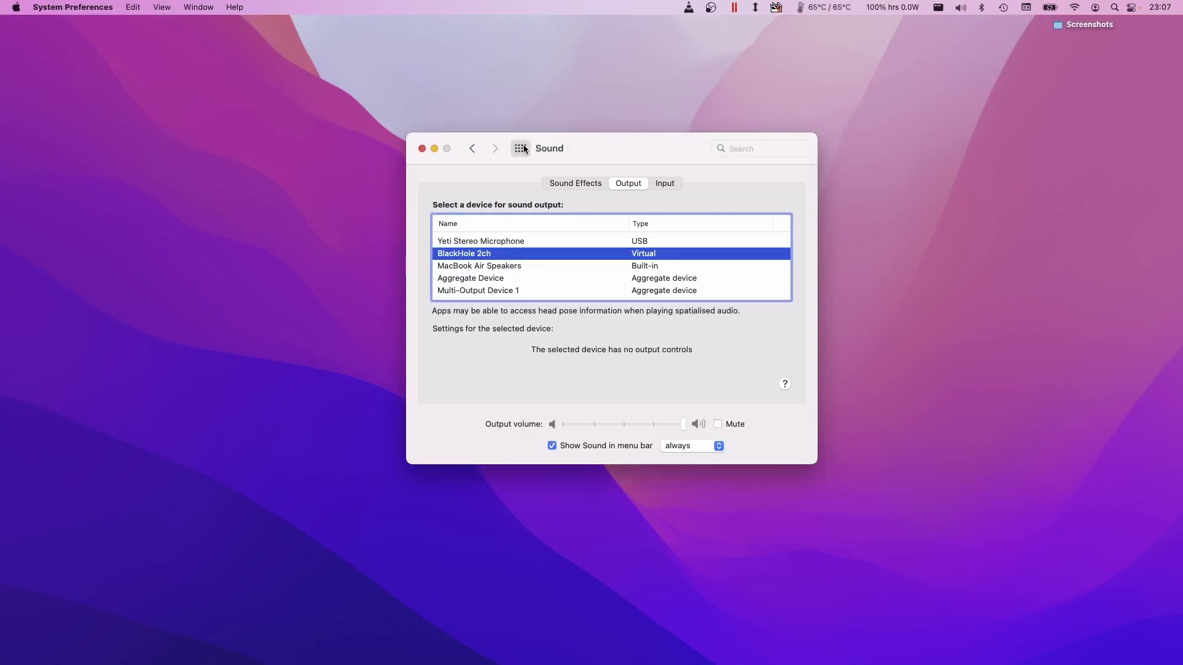
pyautogui.click(580, 401)
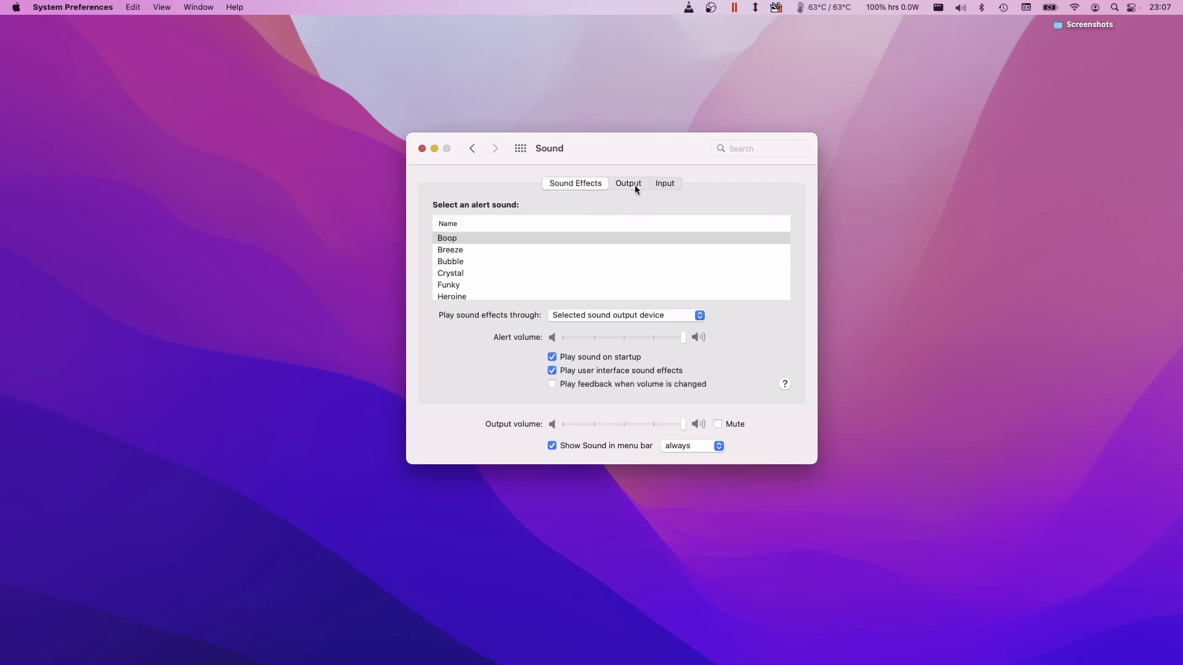
# - Confirm BlackHole 2ch is selected under Output and listed under Input
pyautogui.click(635, 185)
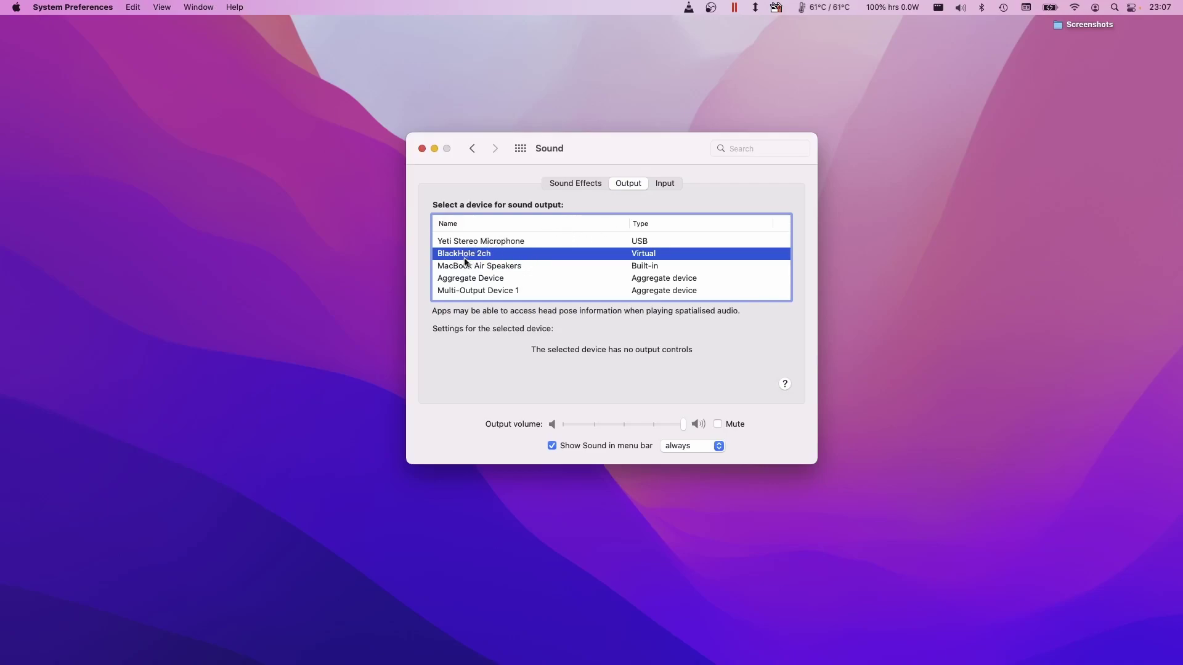
pyautogui.hotkey('ctrl', 'Tab')
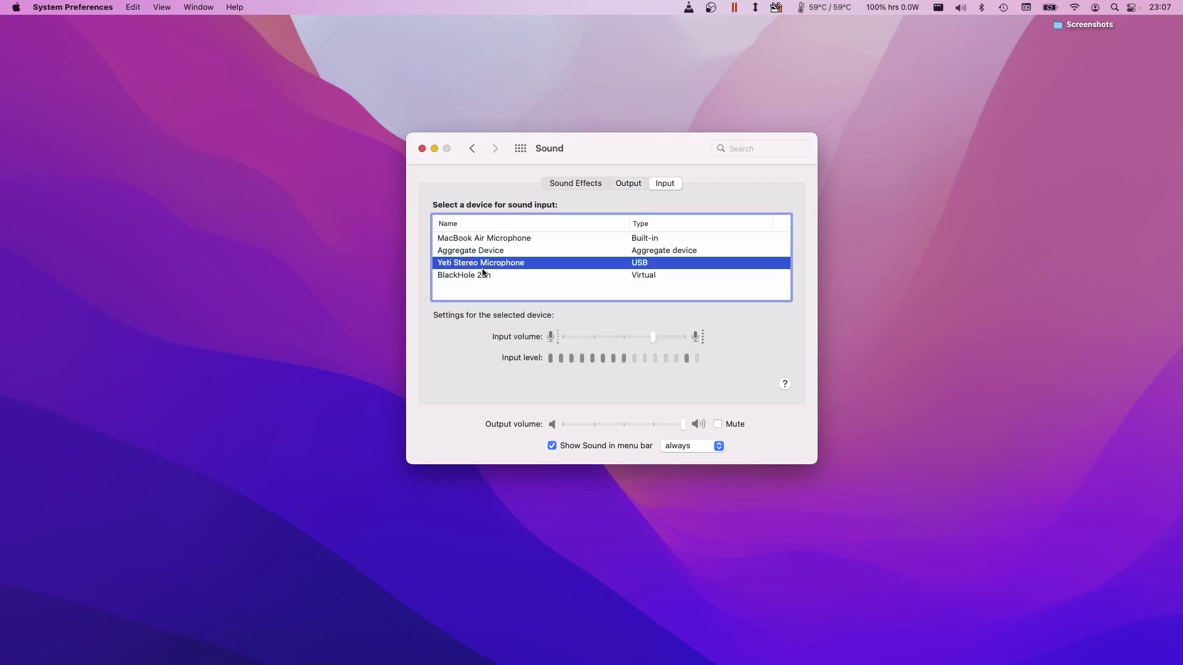
pyautogui.click(629, 183)
pyautogui.click(660, 181)
# - Close Sound preferences and set BlackHole 2ch as the microphone in Screenshot's recording options
pyautogui.press('super+w')
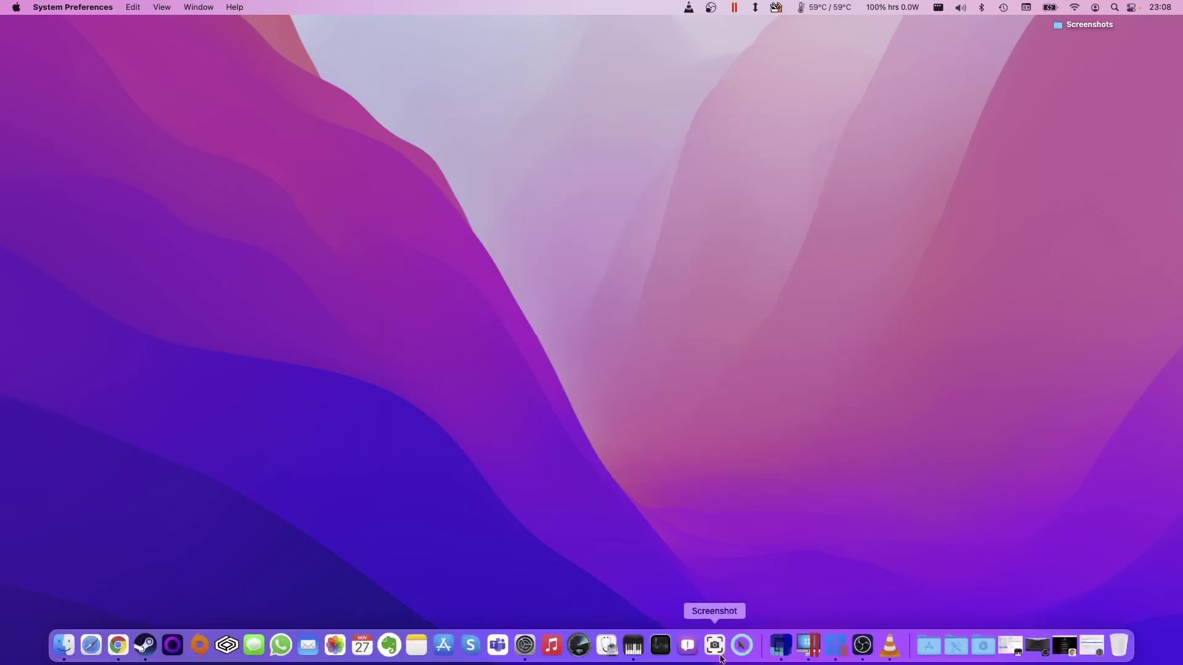
pyautogui.click(727, 657)
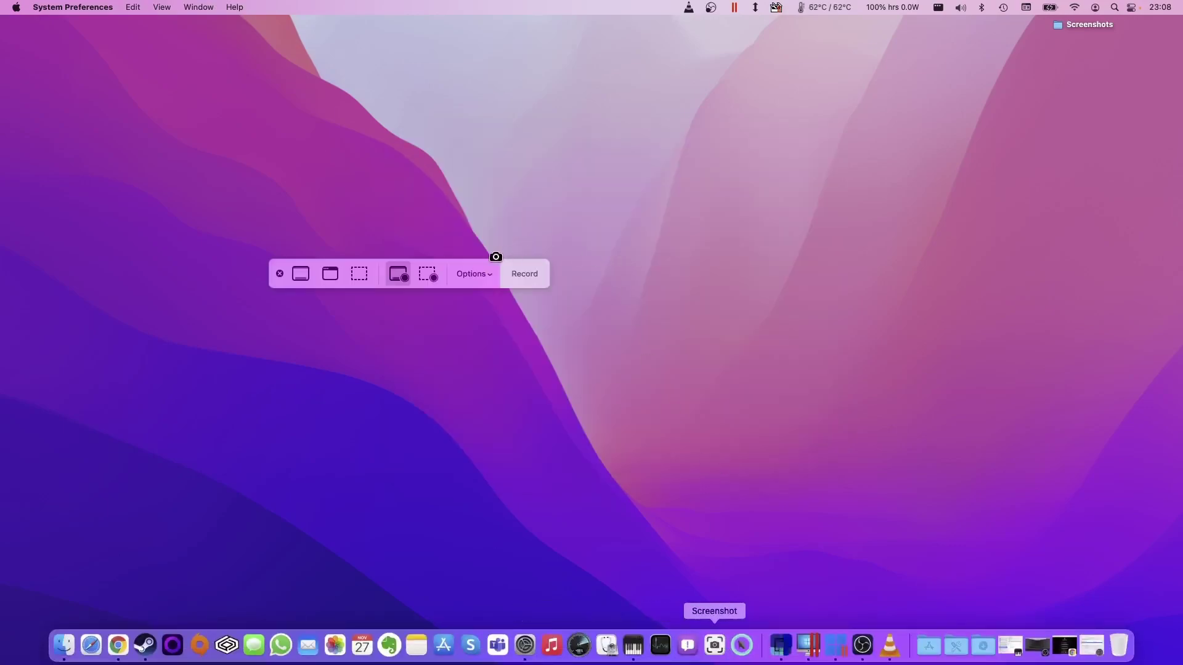
pyautogui.click(471, 275)
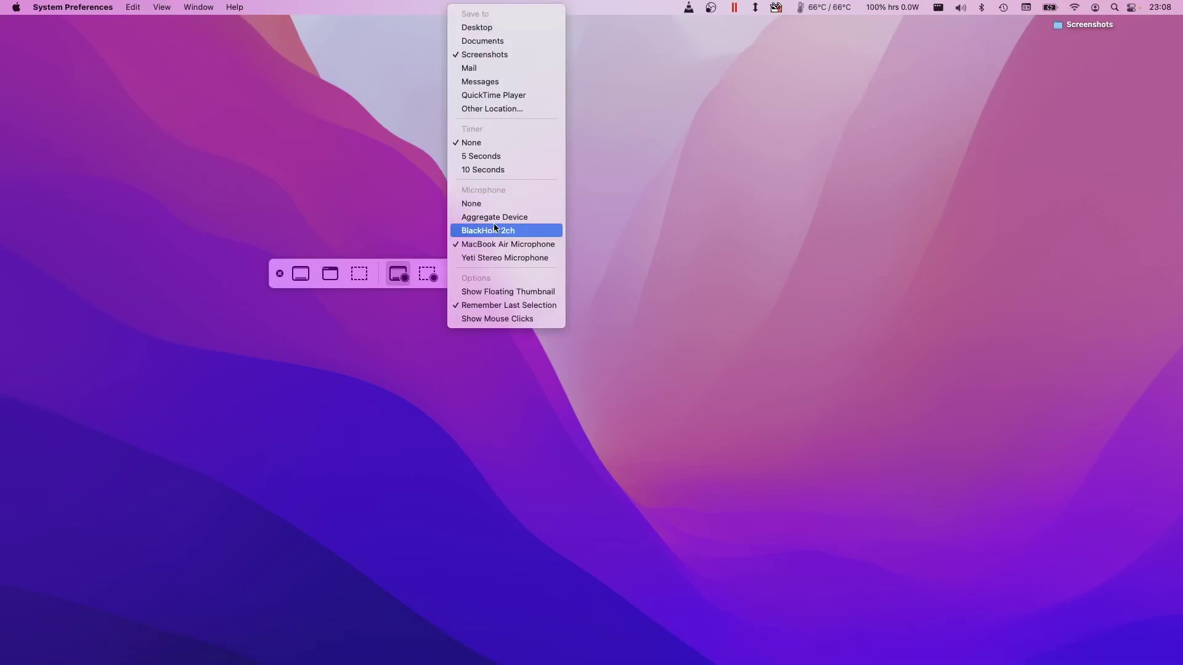
pyautogui.click(492, 232)
pyautogui.click(478, 273)
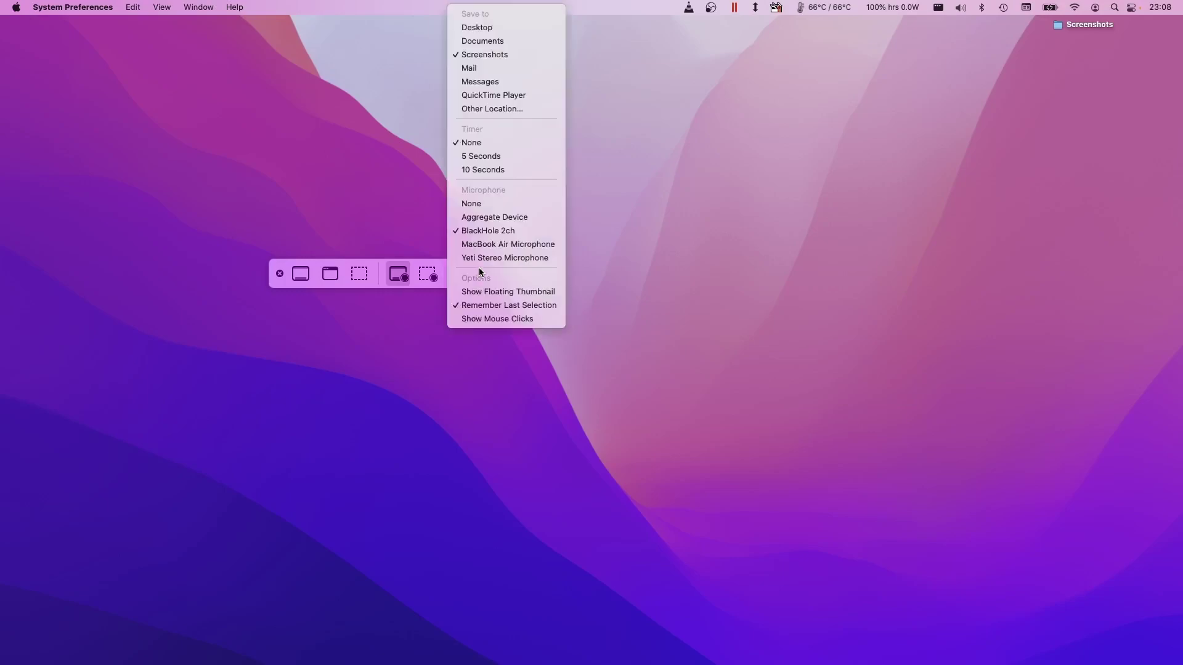
pyautogui.click(444, 268)
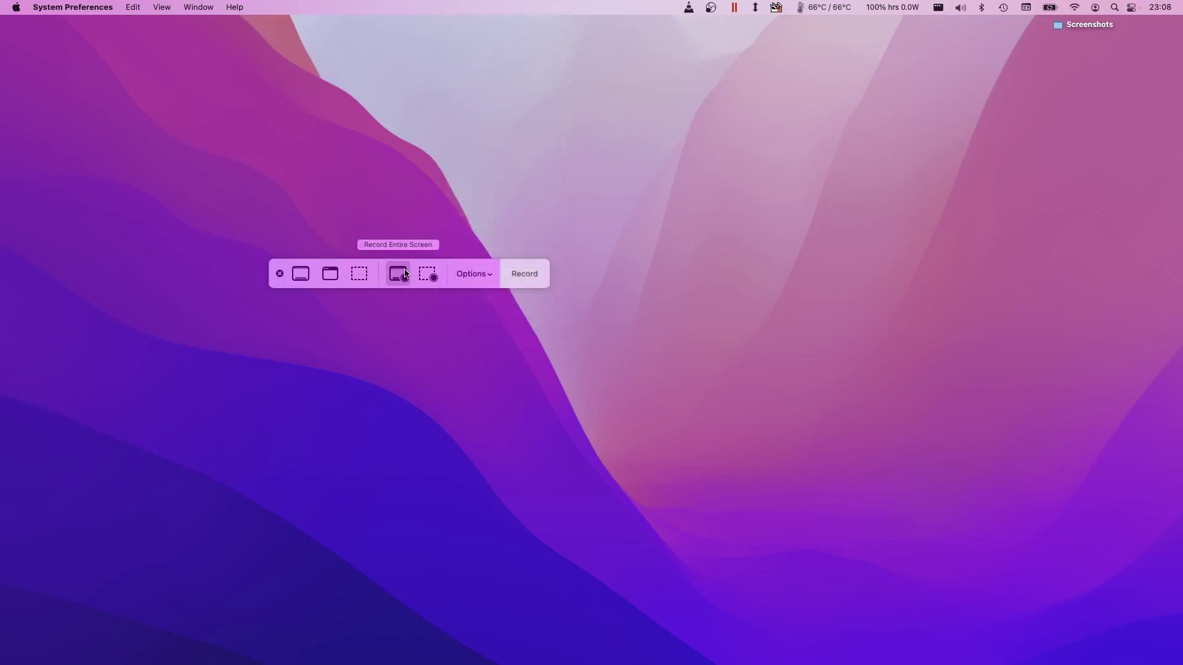
# - Record a short screen clip, stop it from the menu bar, and select the new .mov in Screenshots
pyautogui.click(542, 196)
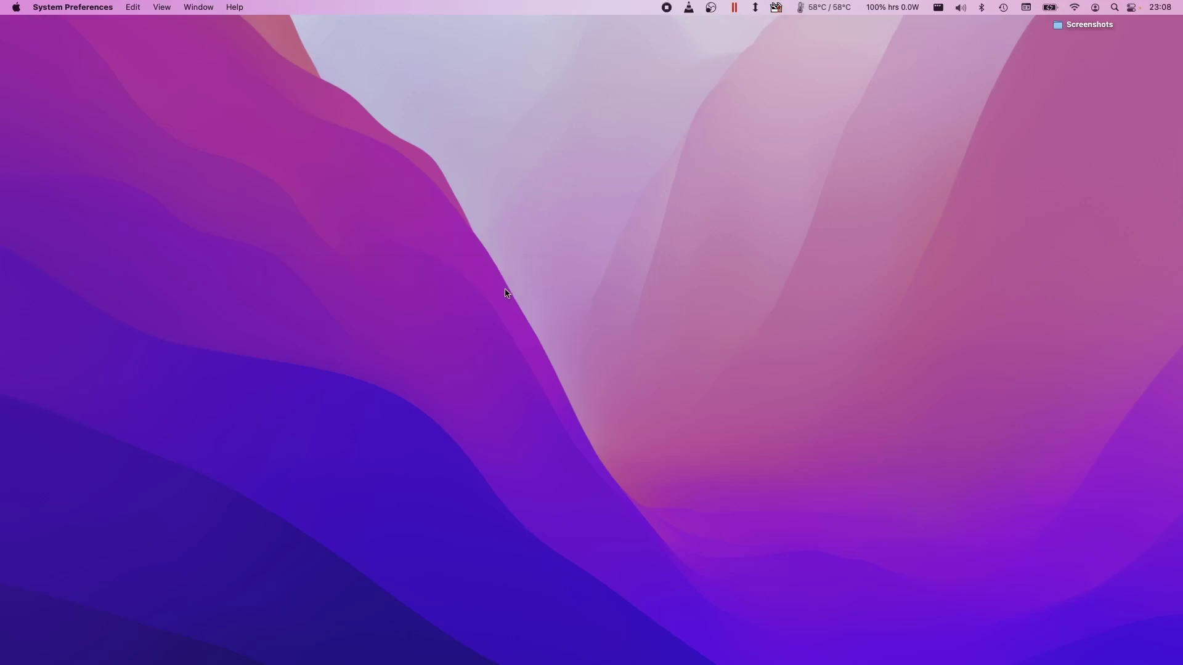
pyautogui.click(667, 8)
pyautogui.doubleClick(1086, 25)
pyautogui.click(546, 201)
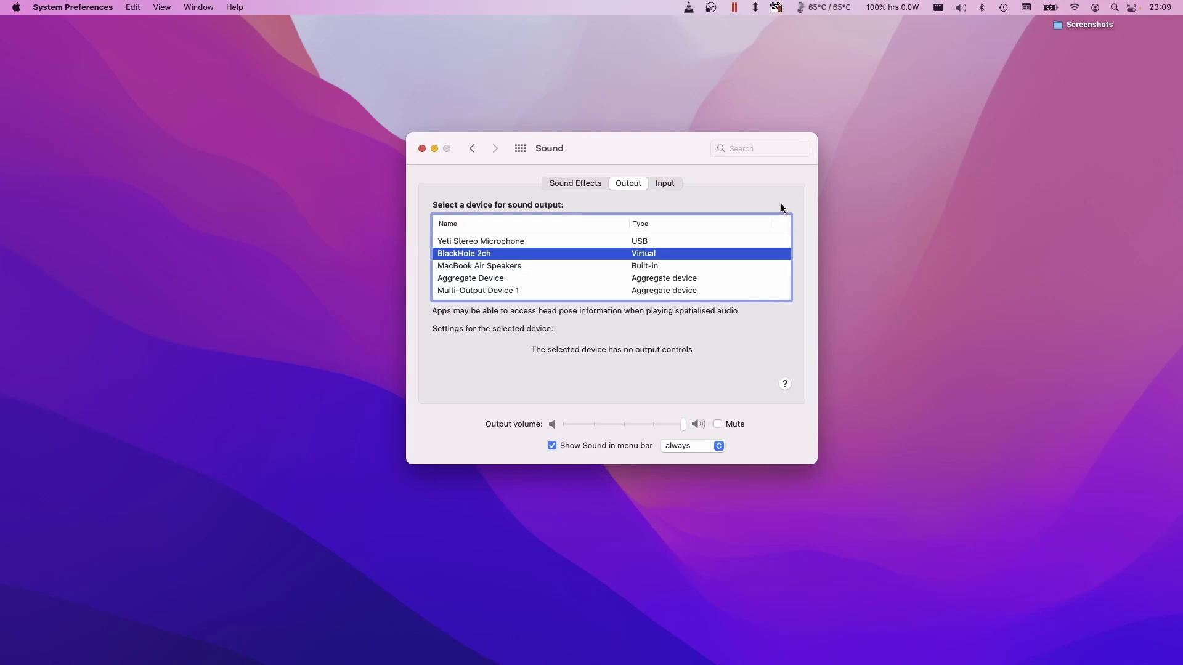
# - Close Sound settings, browse to Applications > Utilities in Finder, and select Audio MIDI Setup
pyautogui.click(422, 149)
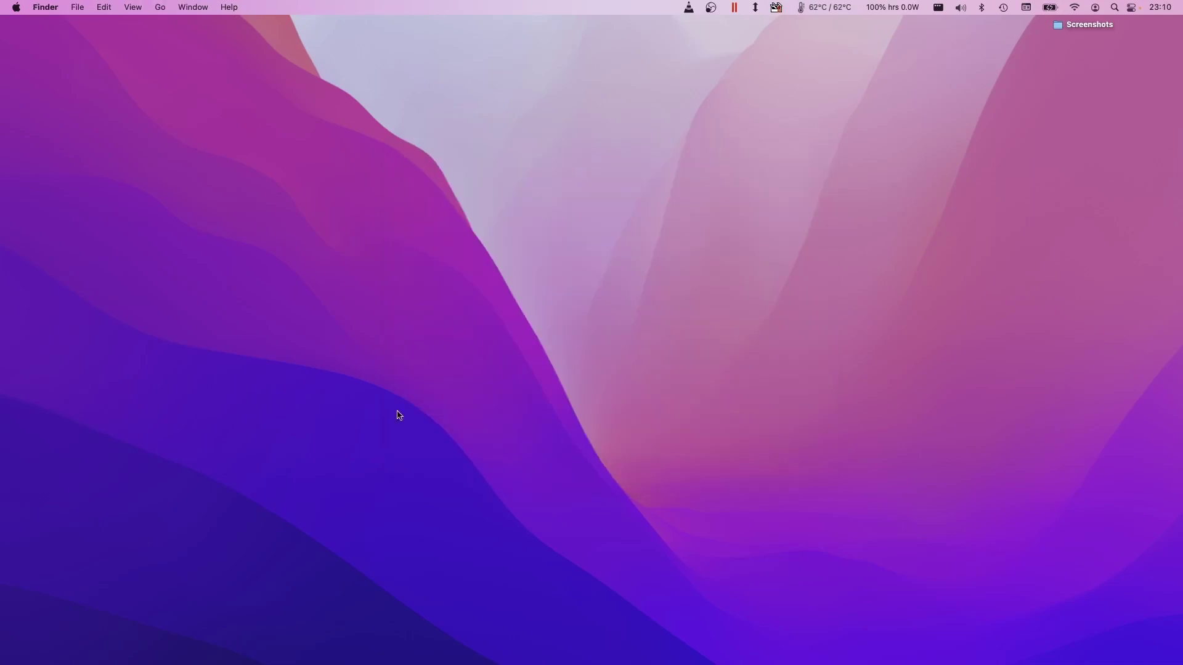
pyautogui.moveTo(493, 655)
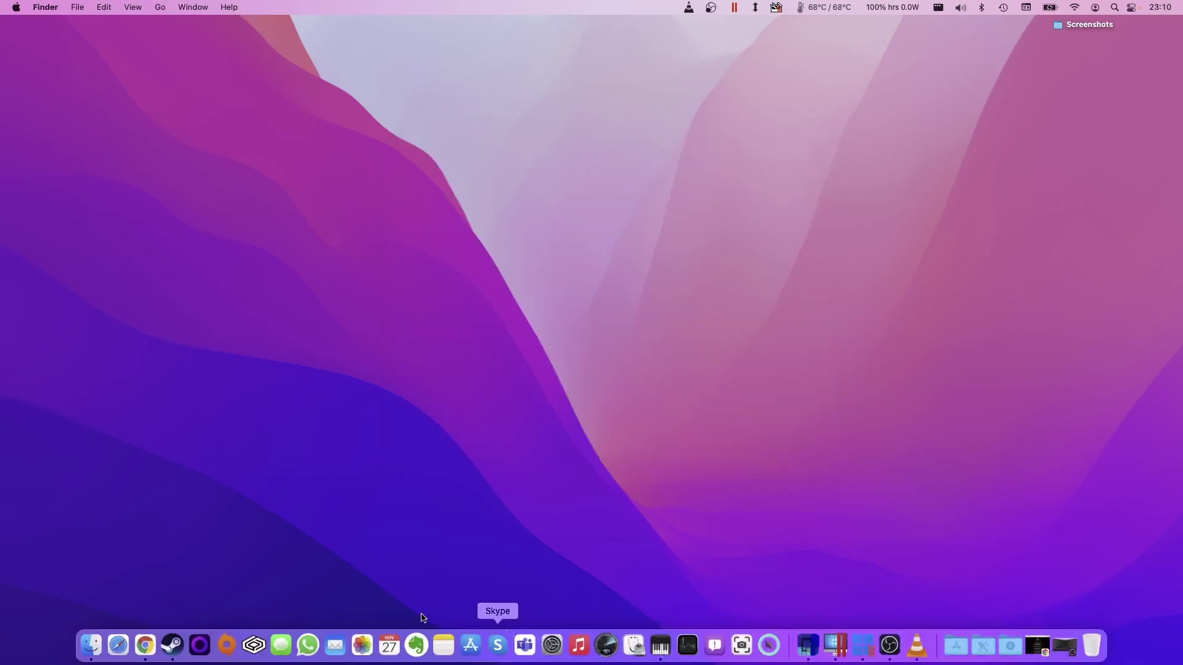
pyautogui.click(90, 646)
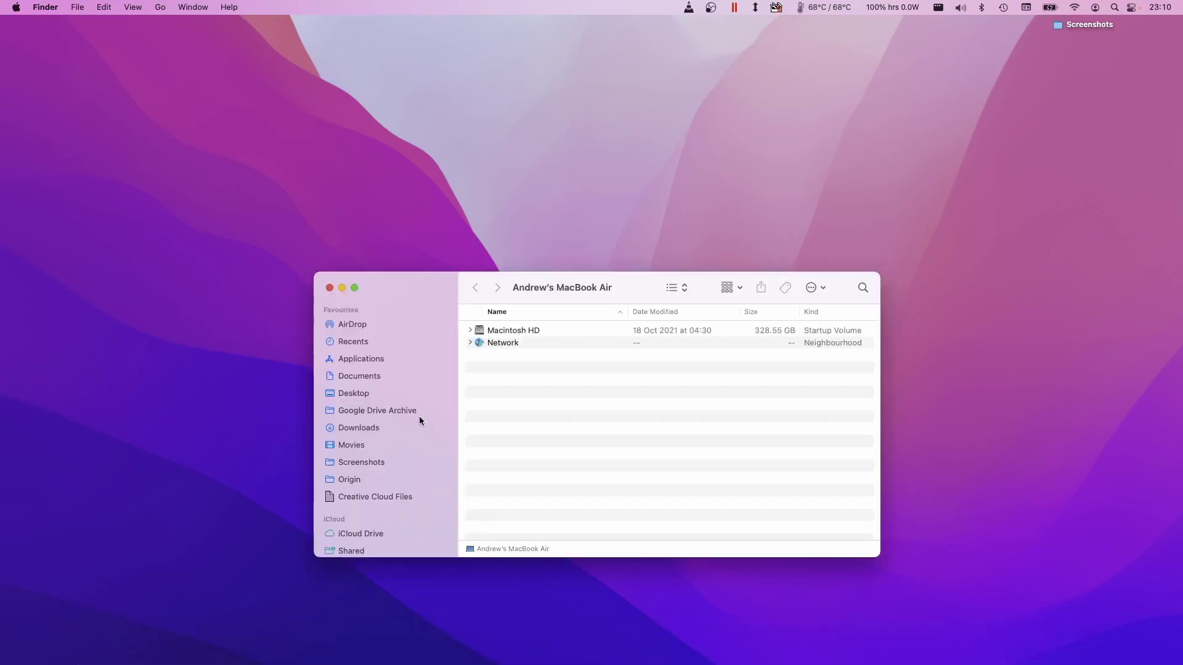
pyautogui.click(385, 360)
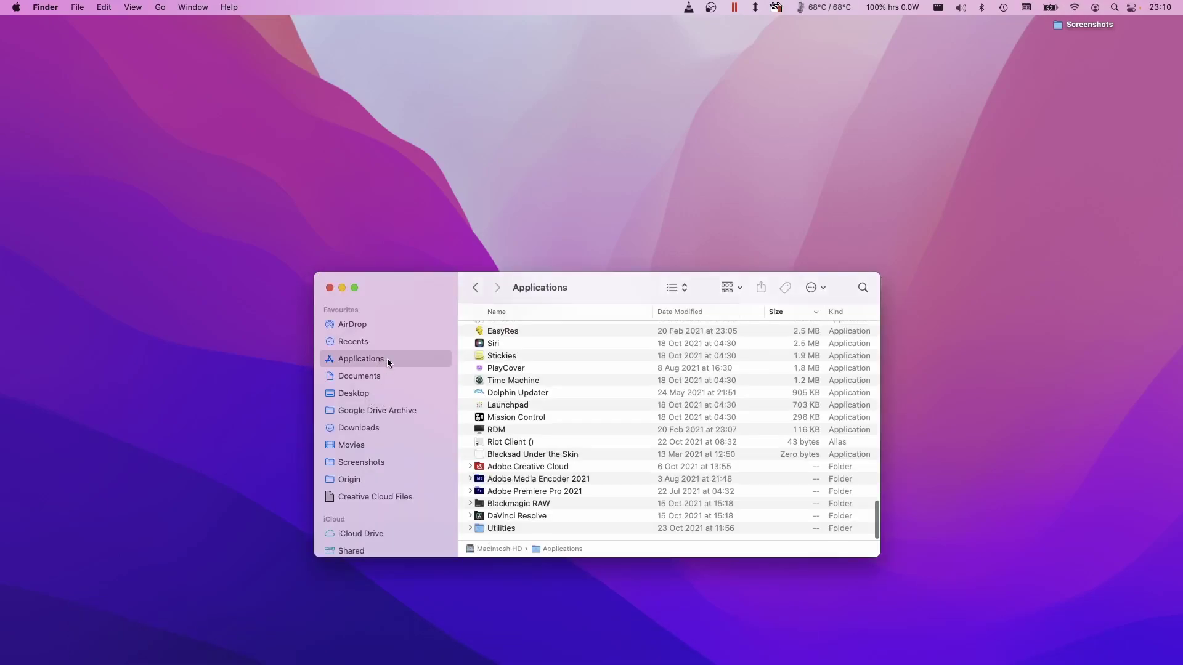
pyautogui.doubleClick(515, 528)
pyautogui.click(525, 480)
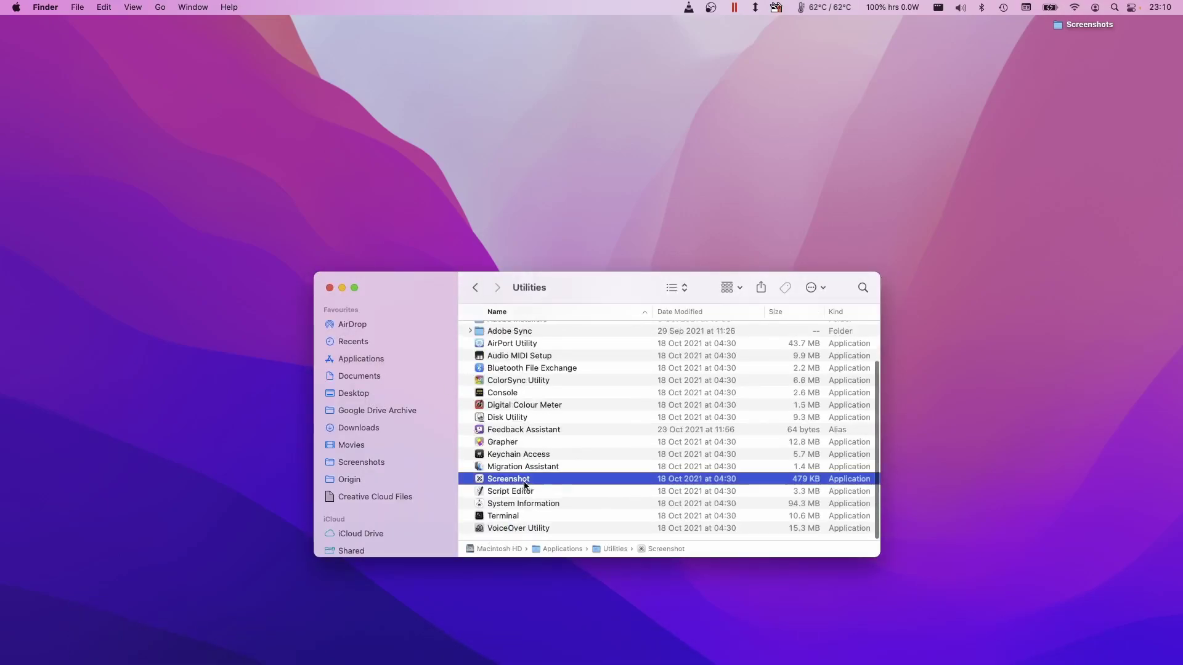
pyautogui.click(542, 357)
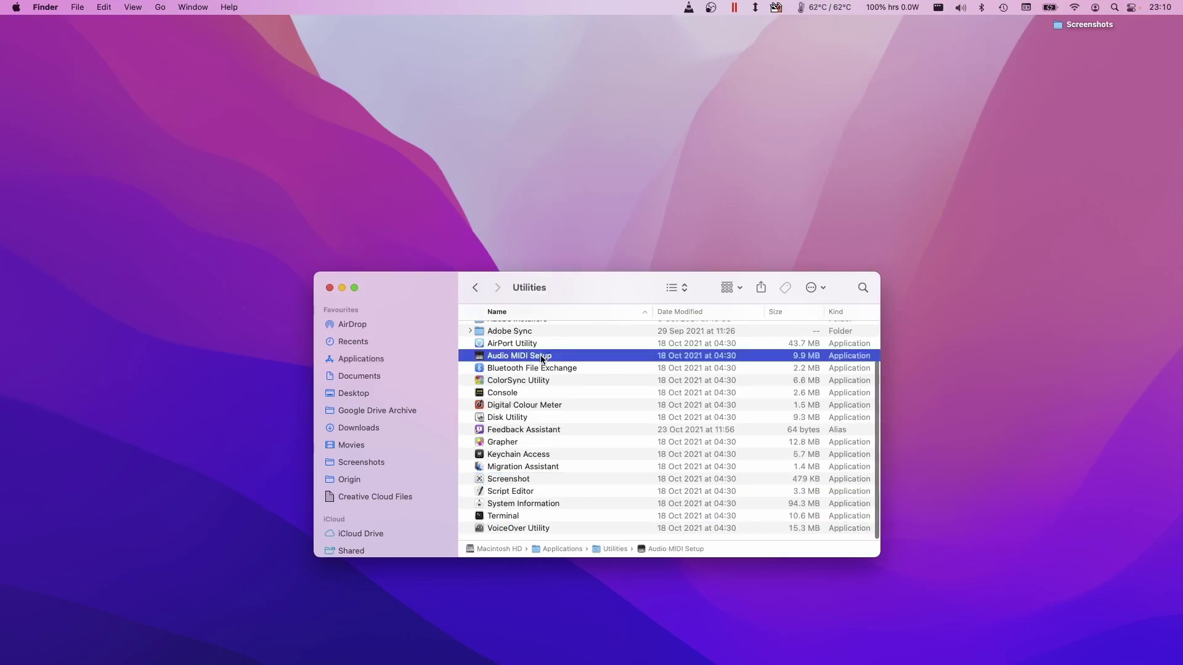
# - In Audio MIDI Setup, add MacBook Air Speakers alongside BlackHole 2ch in Multi-Output Device 1
pyautogui.doubleClick(517, 356)
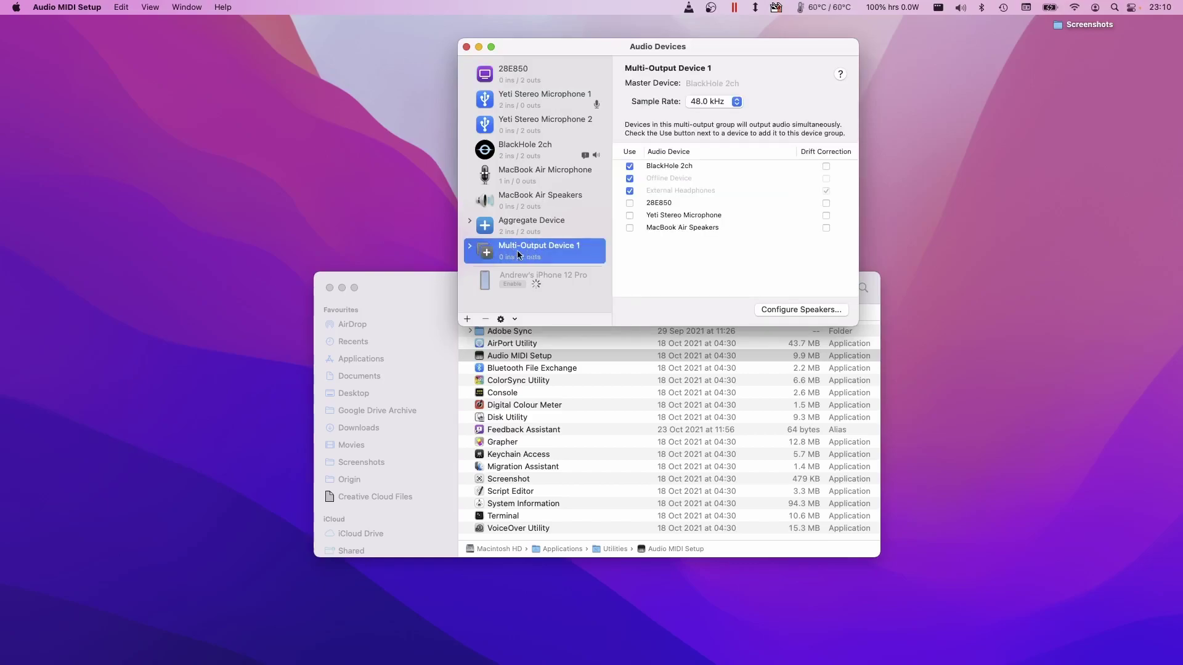
pyautogui.click(467, 319)
pyautogui.click(578, 282)
pyautogui.click(667, 167)
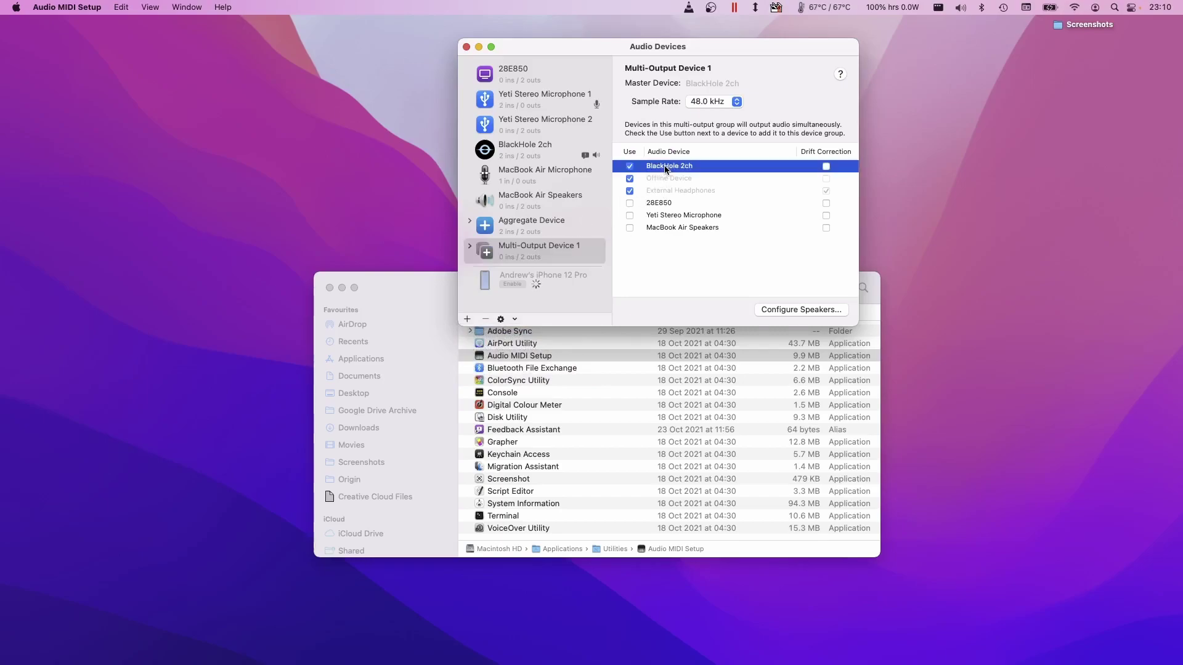
pyautogui.click(641, 229)
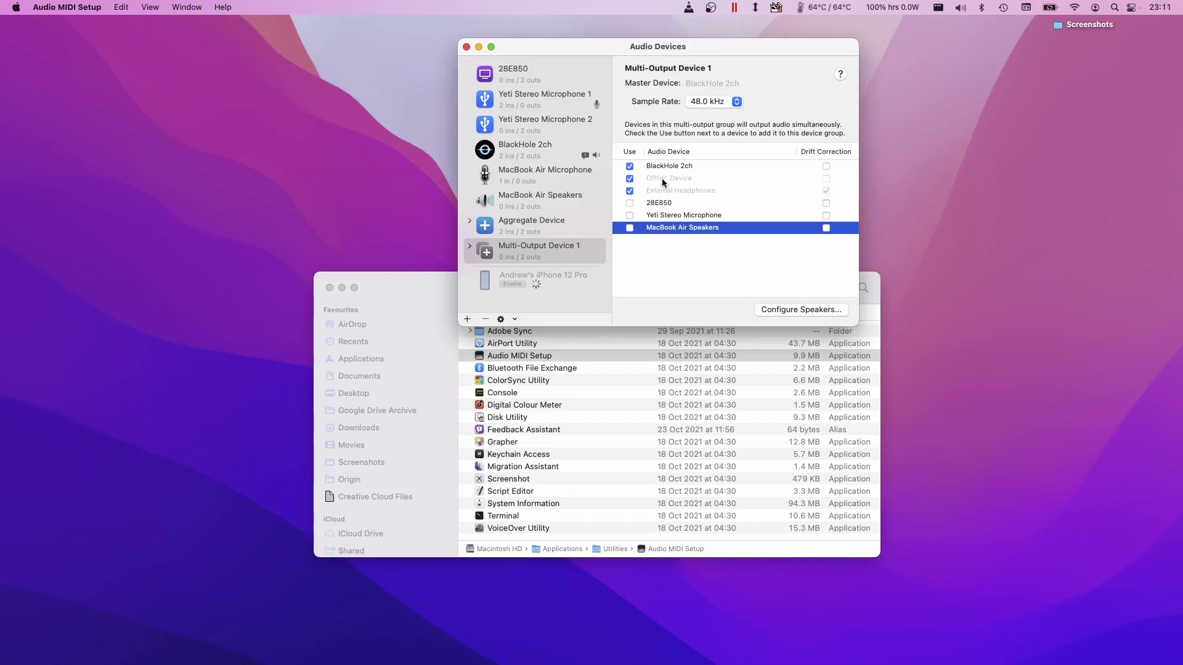
pyautogui.click(629, 178)
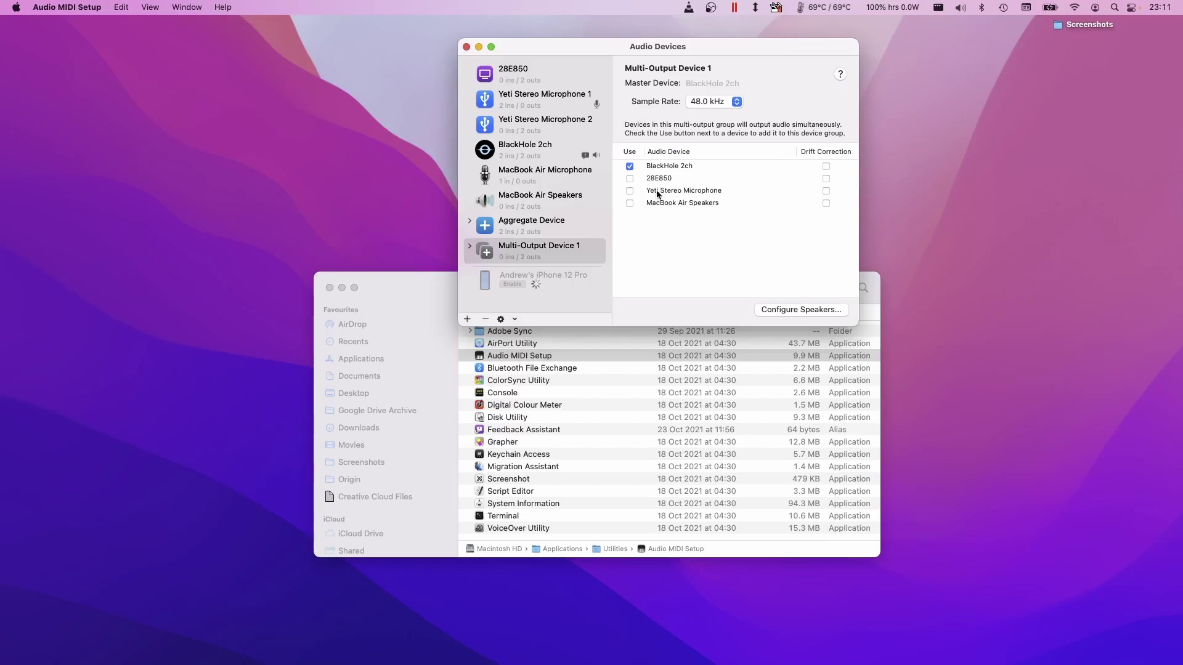
pyautogui.click(630, 203)
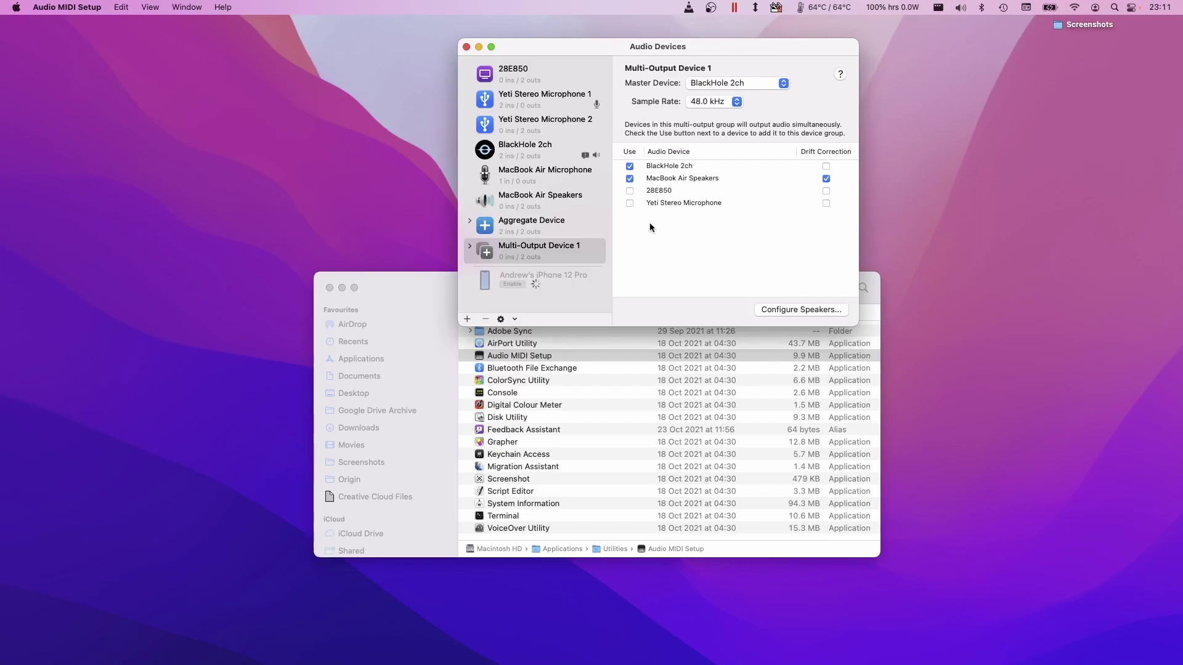
pyautogui.click(667, 179)
pyautogui.click(665, 168)
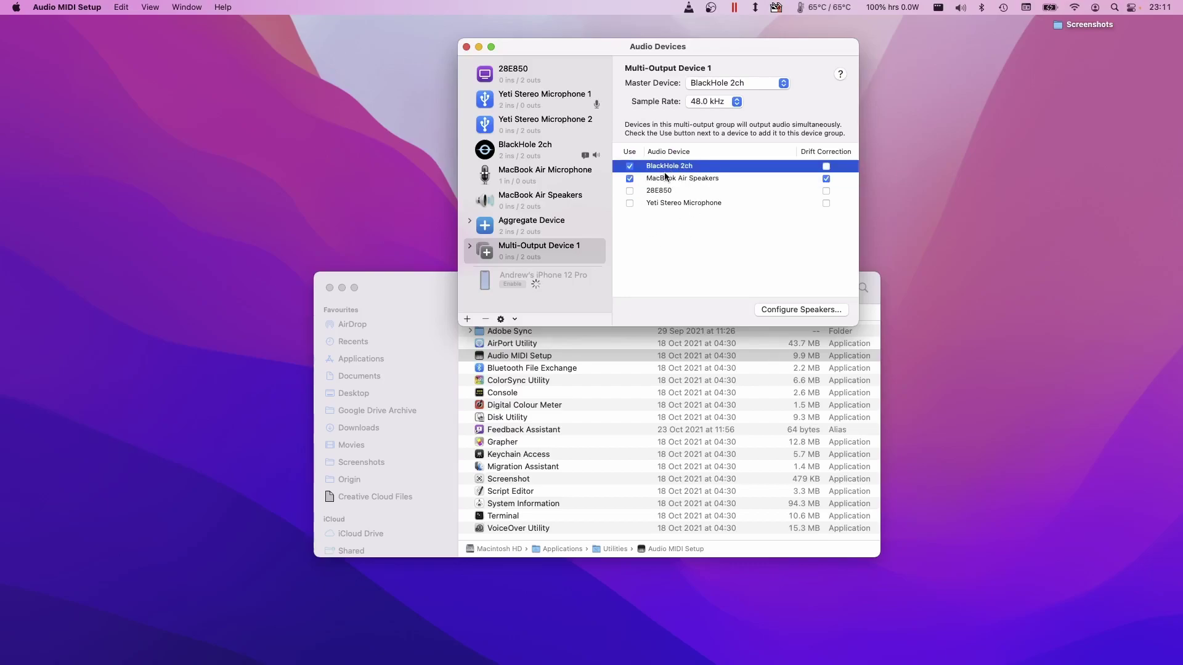
pyautogui.click(680, 181)
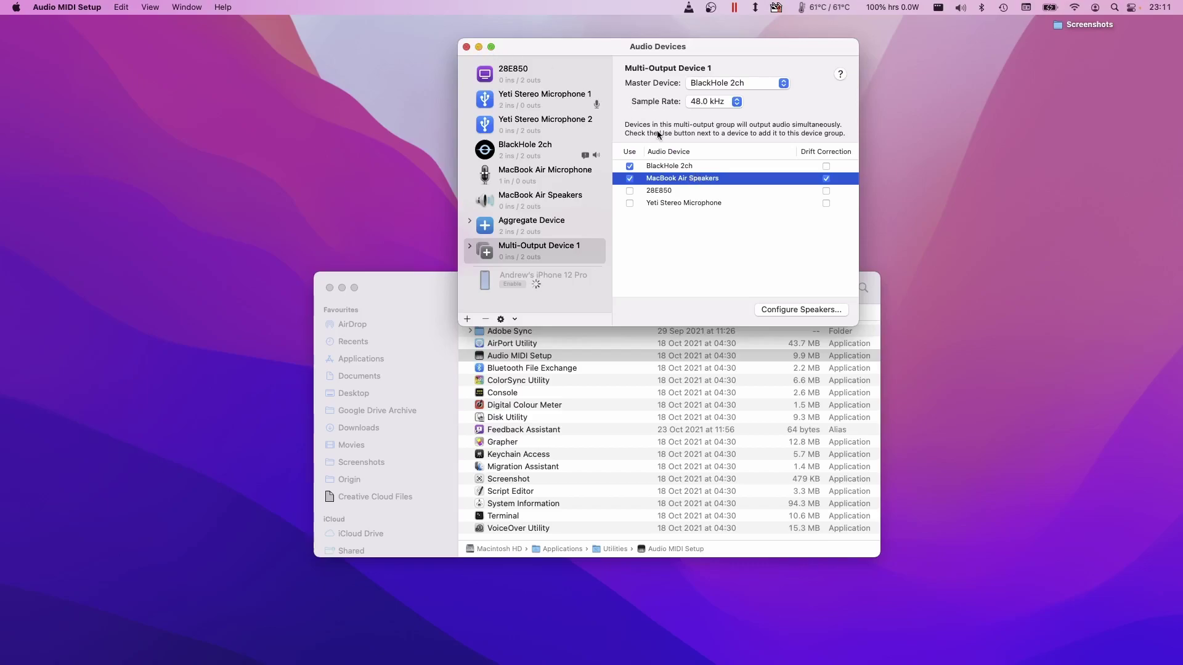
# - Quit Audio MIDI Setup and choose BlackHole 2ch as the audio input in Screenshot's options
pyautogui.press('cmd+q')
pyautogui.doubleClick(508, 478)
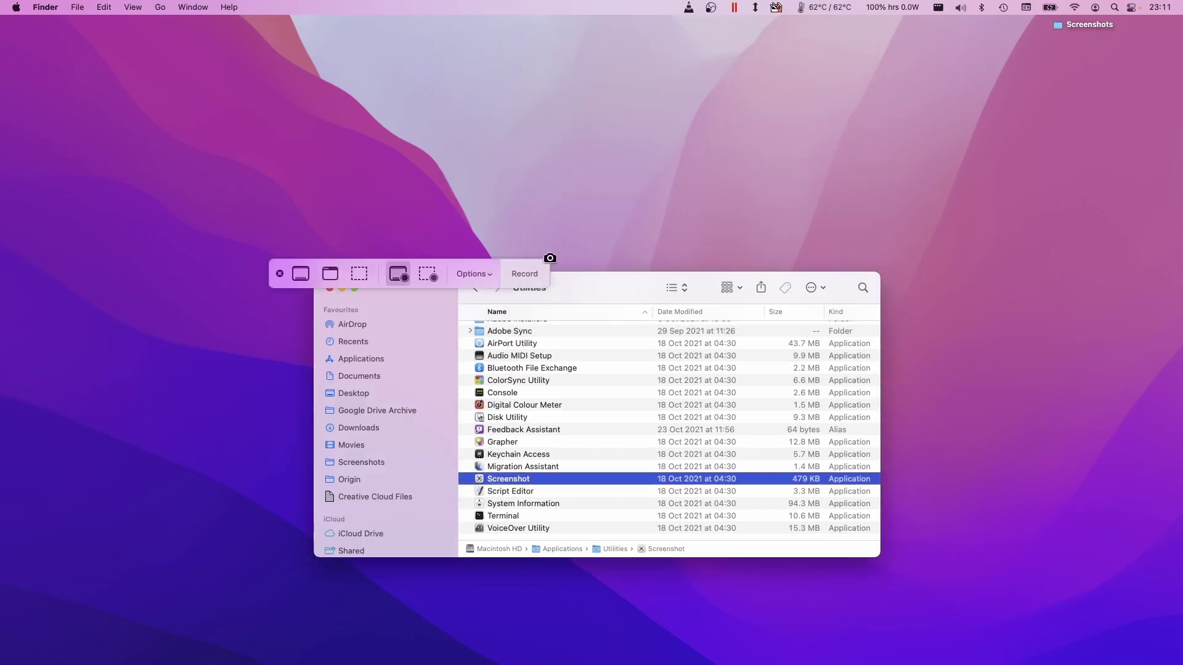
pyautogui.click(473, 273)
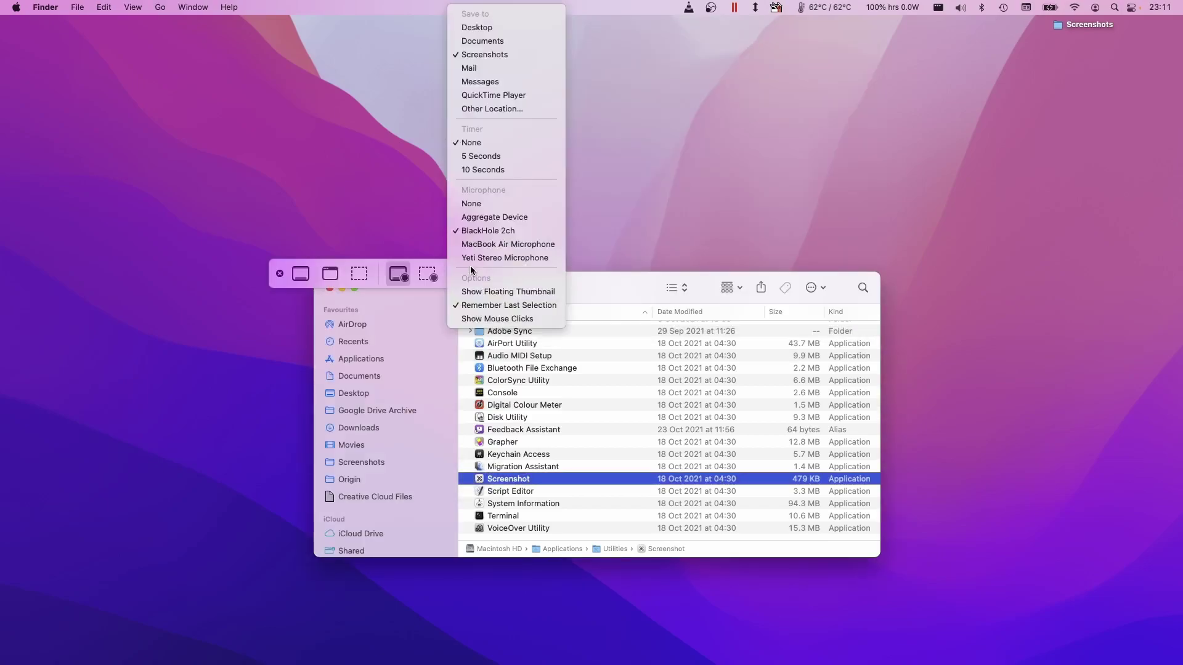
pyautogui.click(499, 232)
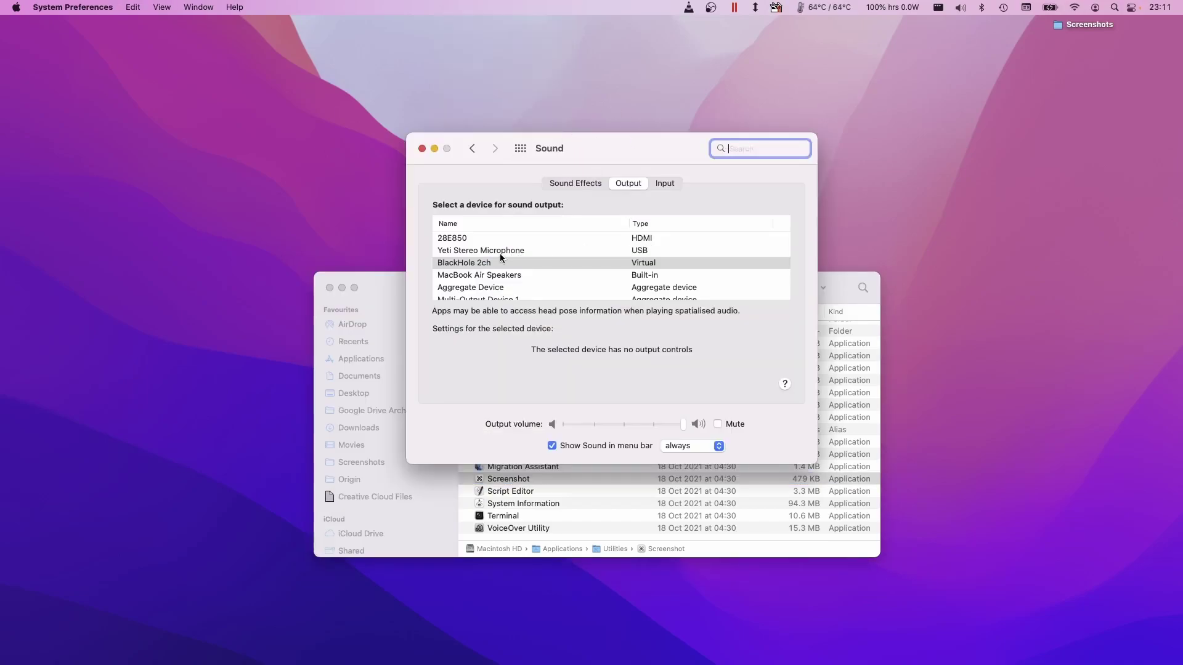
# - Scroll the Sound output list and choose Multi-Output Device 1
pyautogui.scroll(-2, 484, 282)
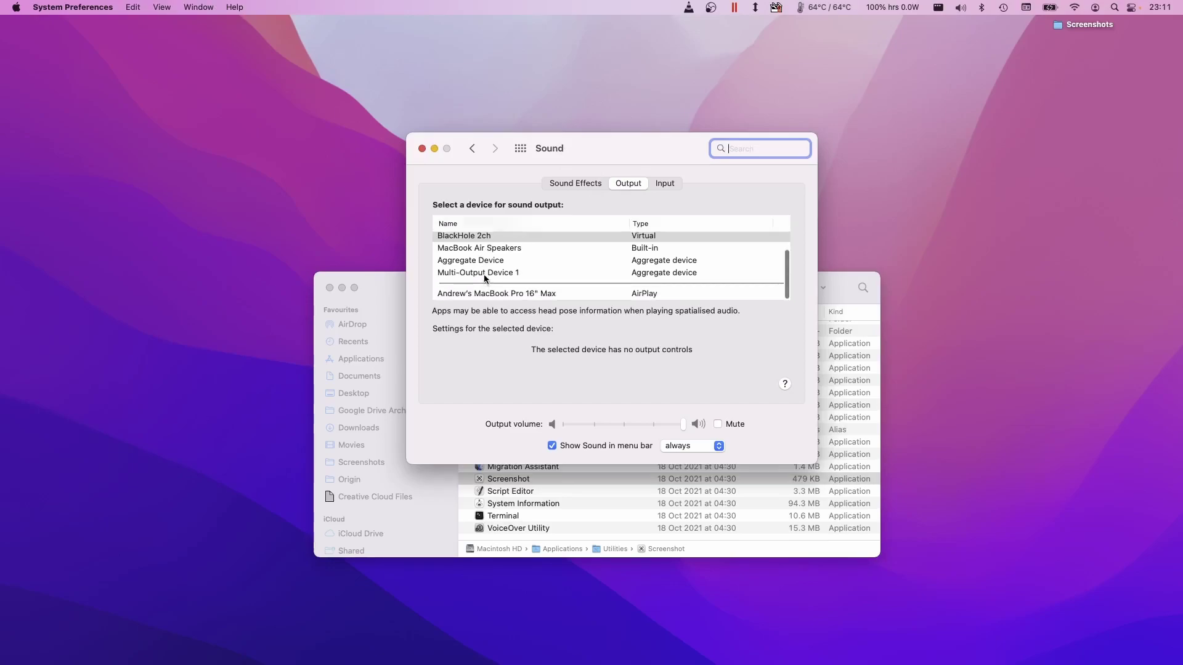
pyautogui.click(485, 274)
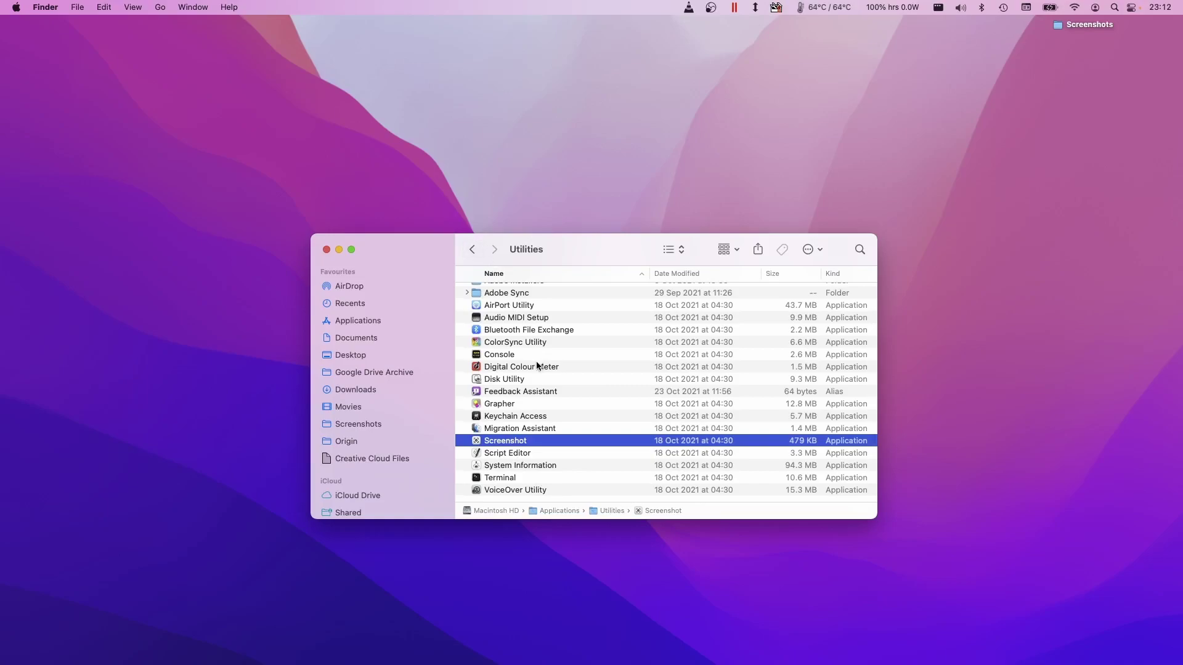
# - Launch QuickTime Player from the Applications folder
pyautogui.click(472, 249)
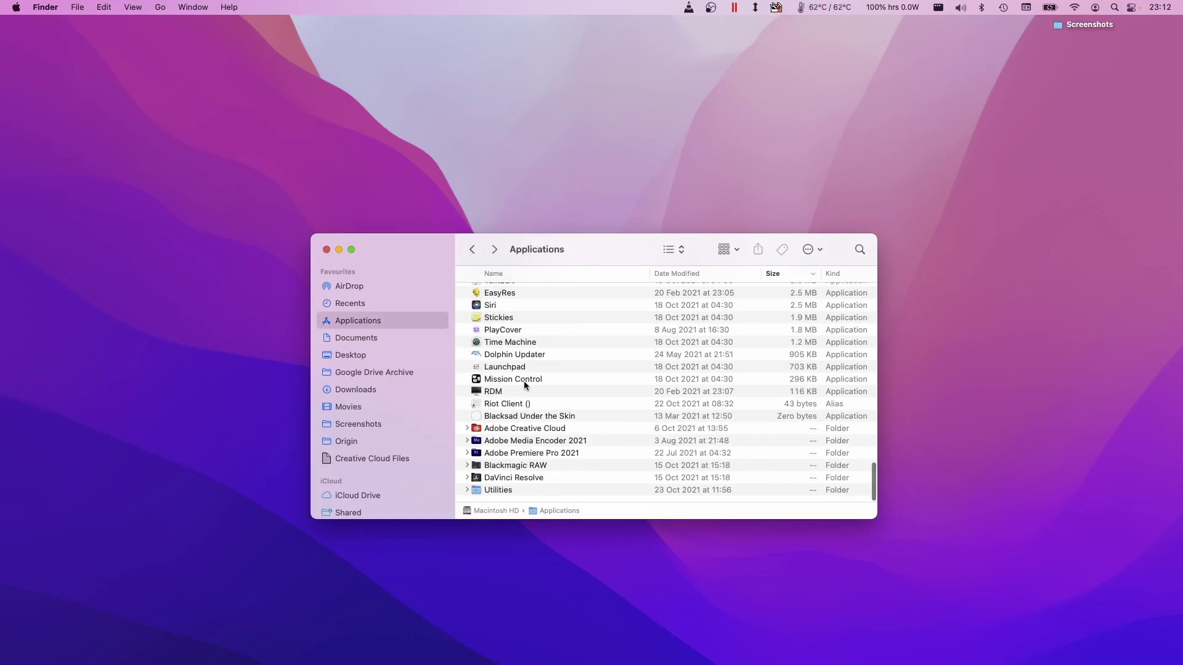
pyautogui.scroll(10, 524, 381)
pyautogui.click(515, 291)
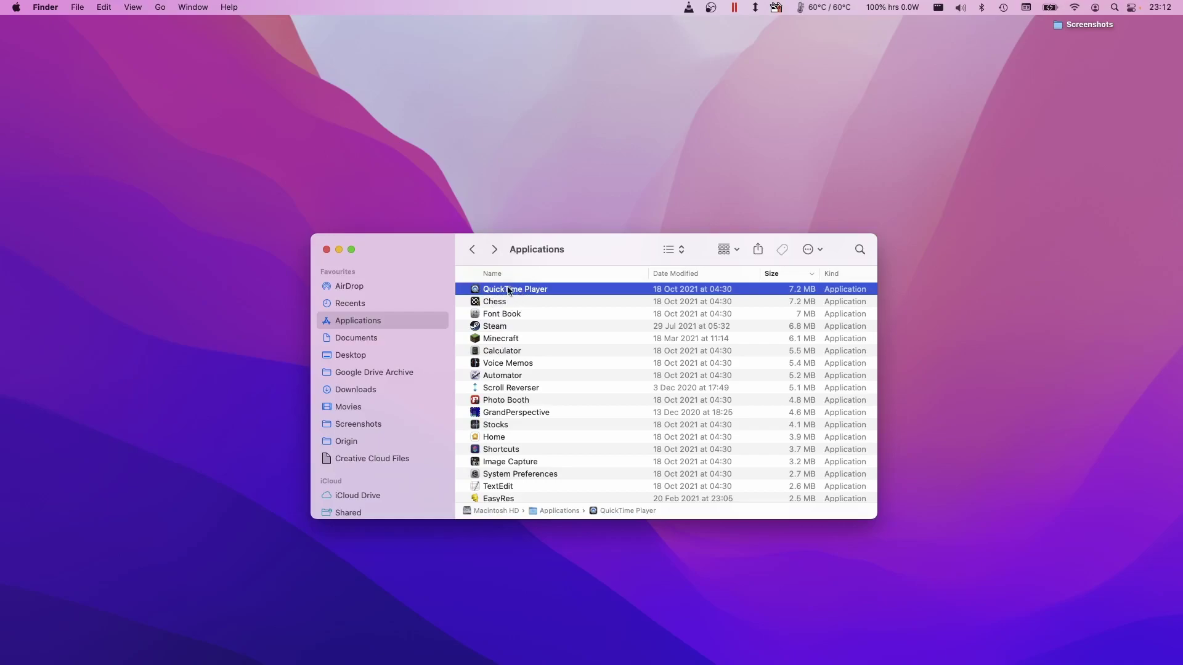
pyautogui.doubleClick(508, 290)
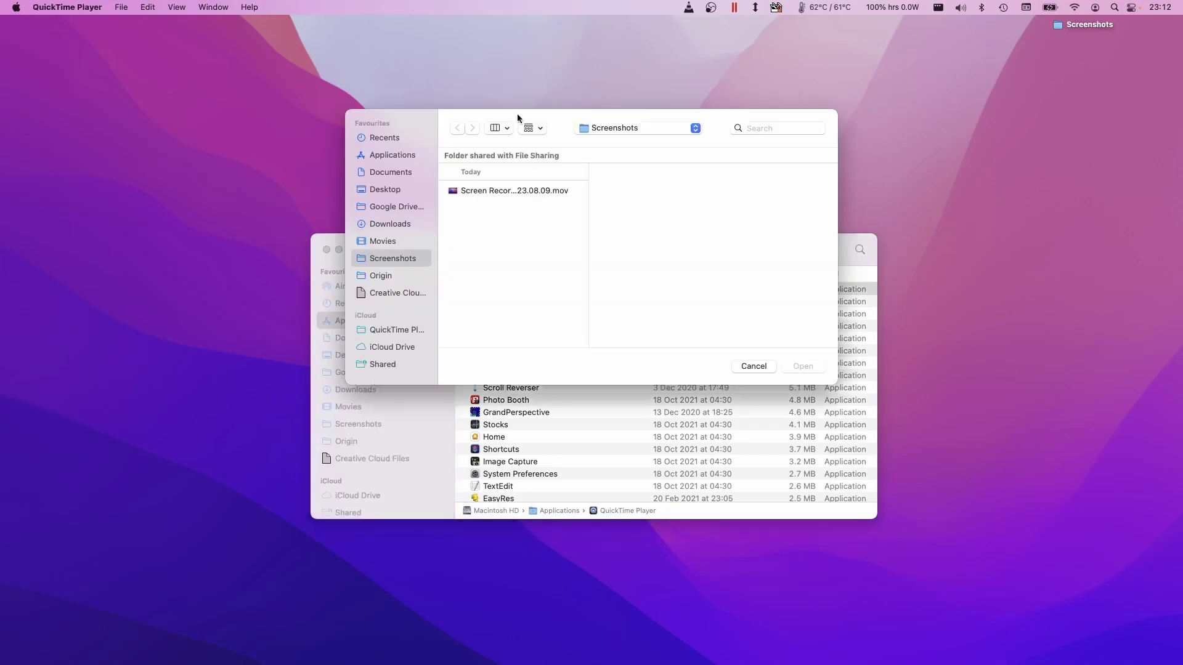
# - Start a File > New Screen Recording with BlackHole 2ch kept as the audio input
pyautogui.click(123, 7)
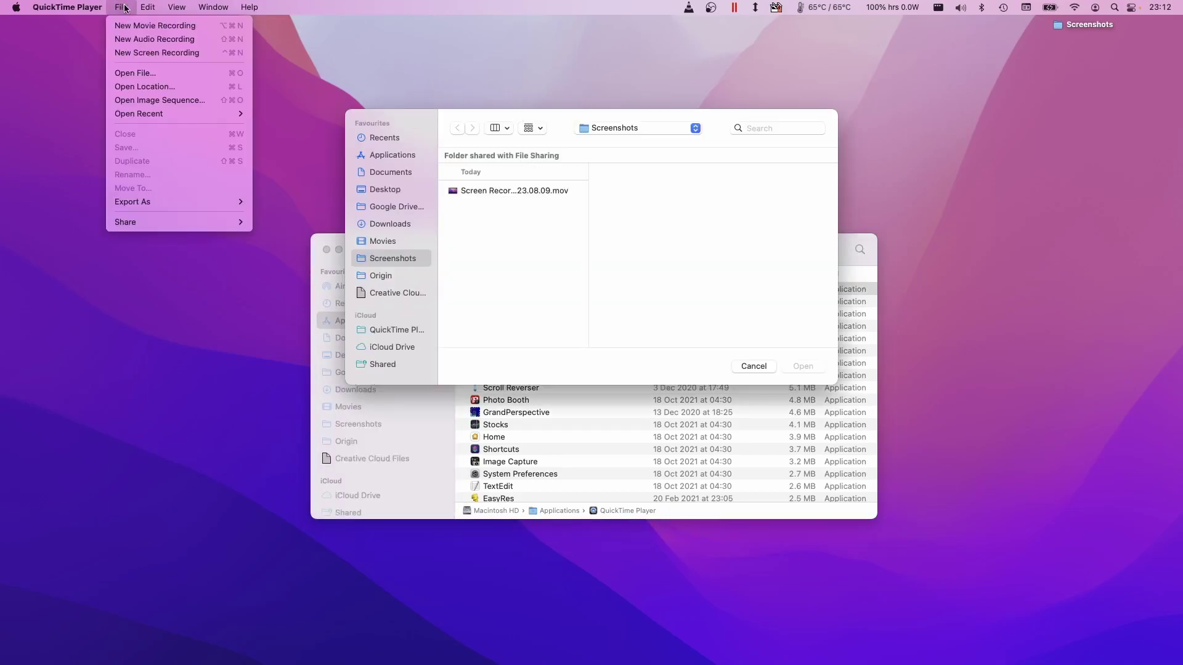
pyautogui.click(129, 52)
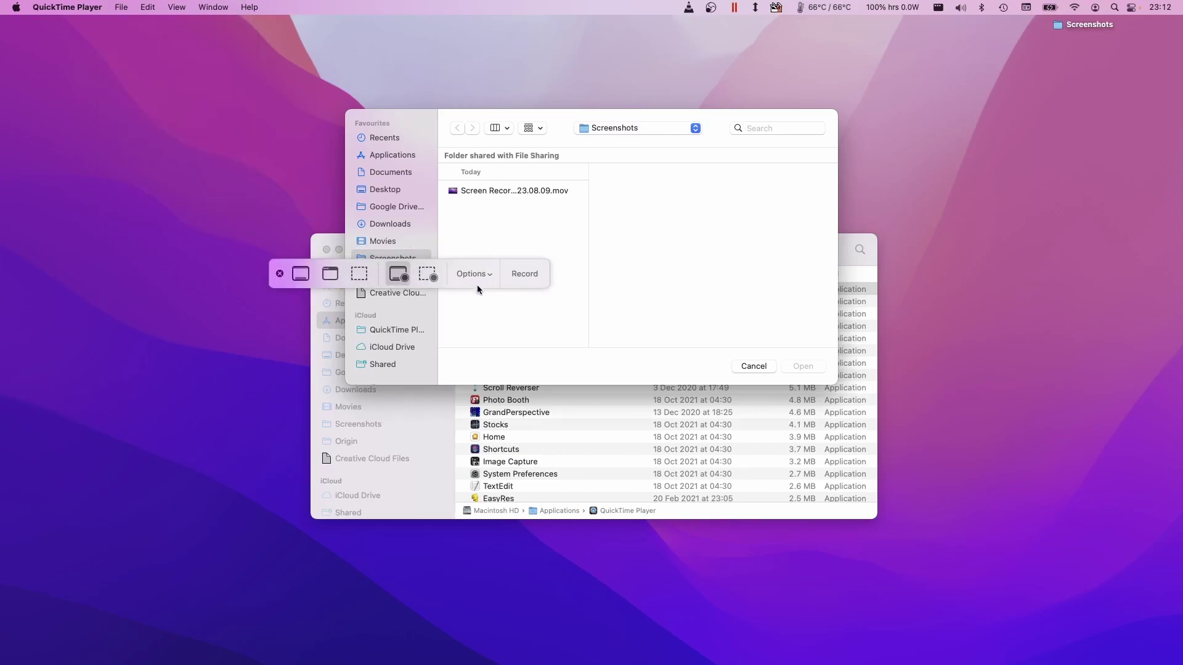
pyautogui.click(489, 275)
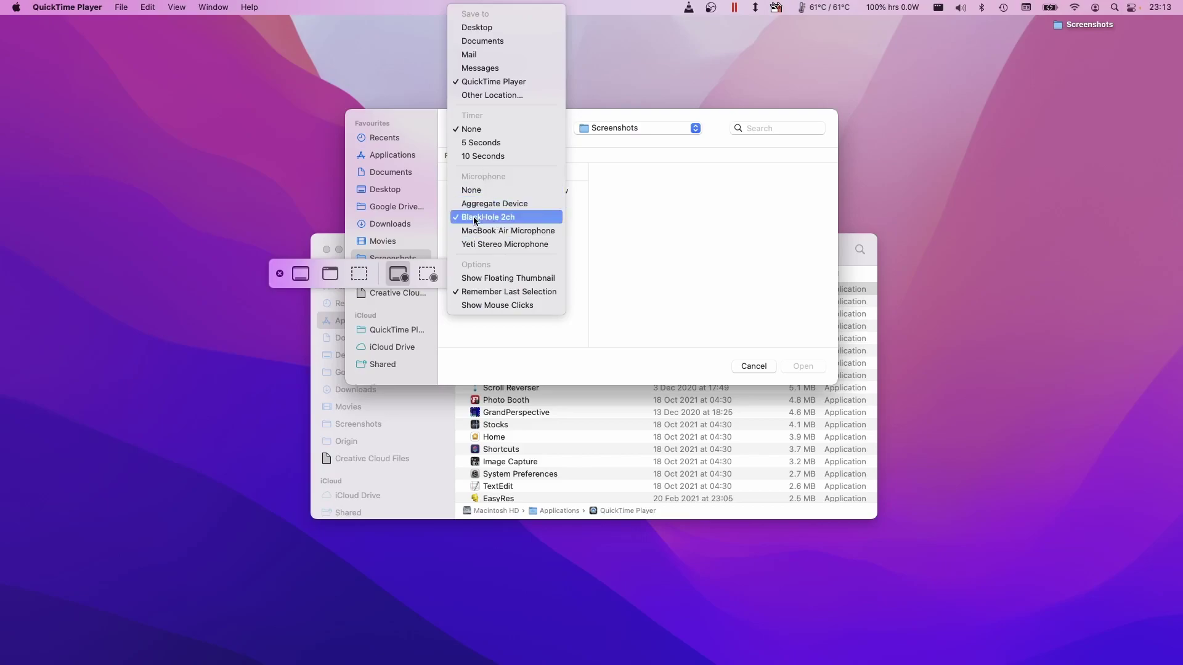
pyautogui.click(438, 260)
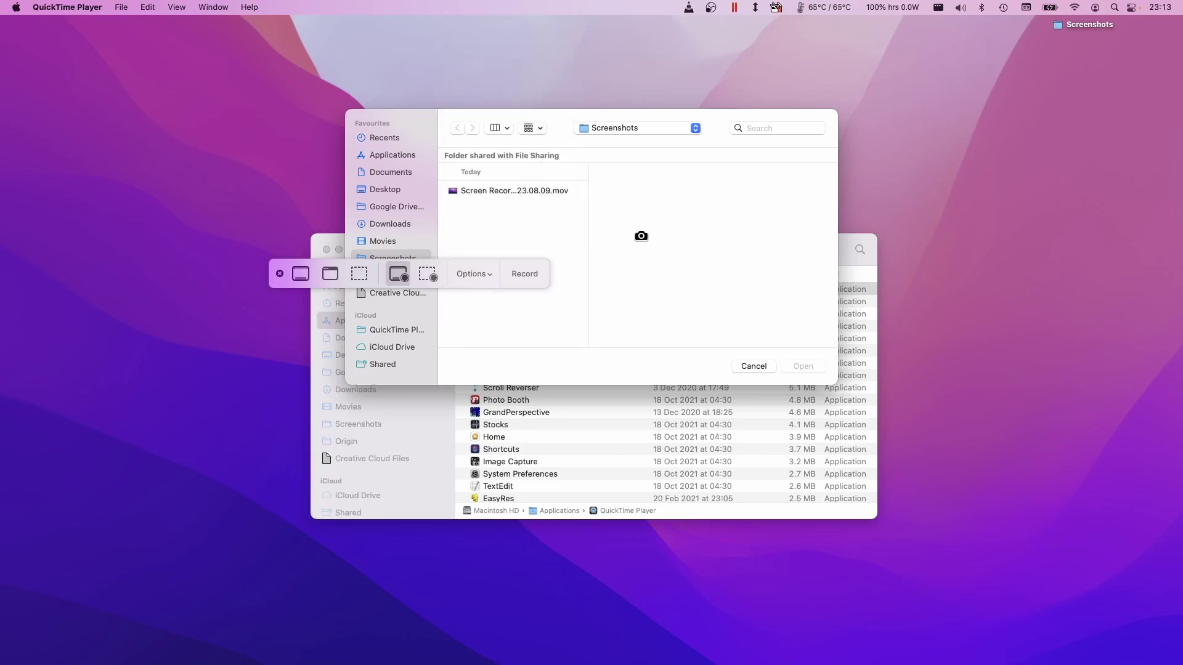
# - Cancel QuickTime's screen capture setup and dismiss its open-file dialog
pyautogui.press('Escape')
pyautogui.press('cmd+q')
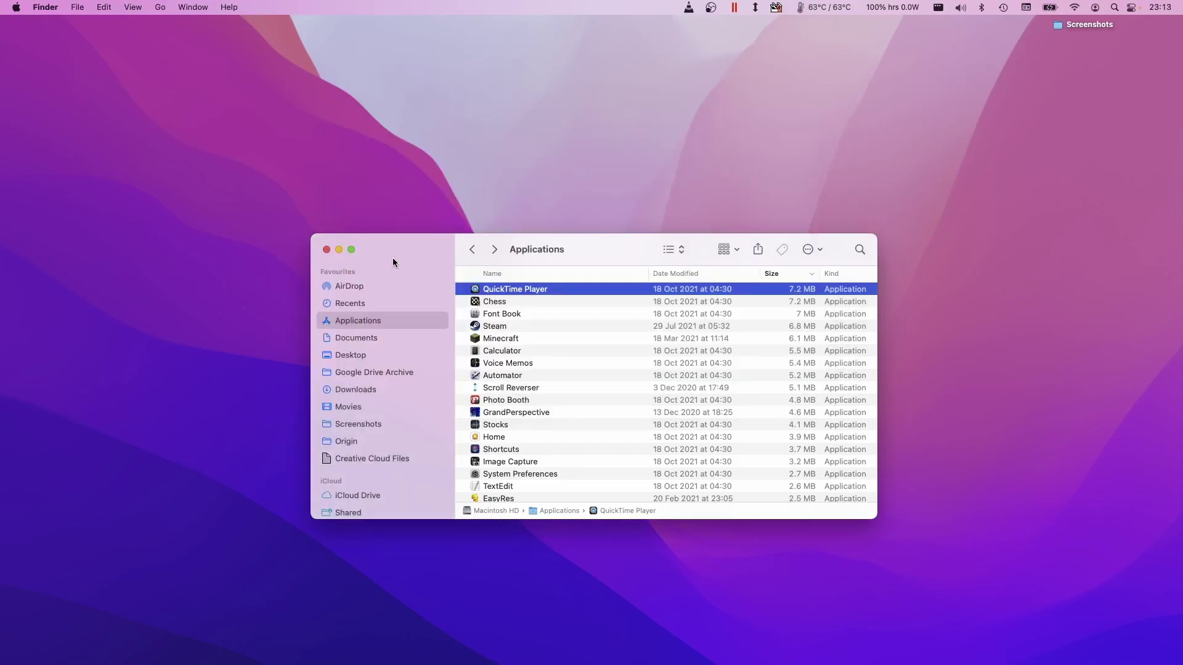